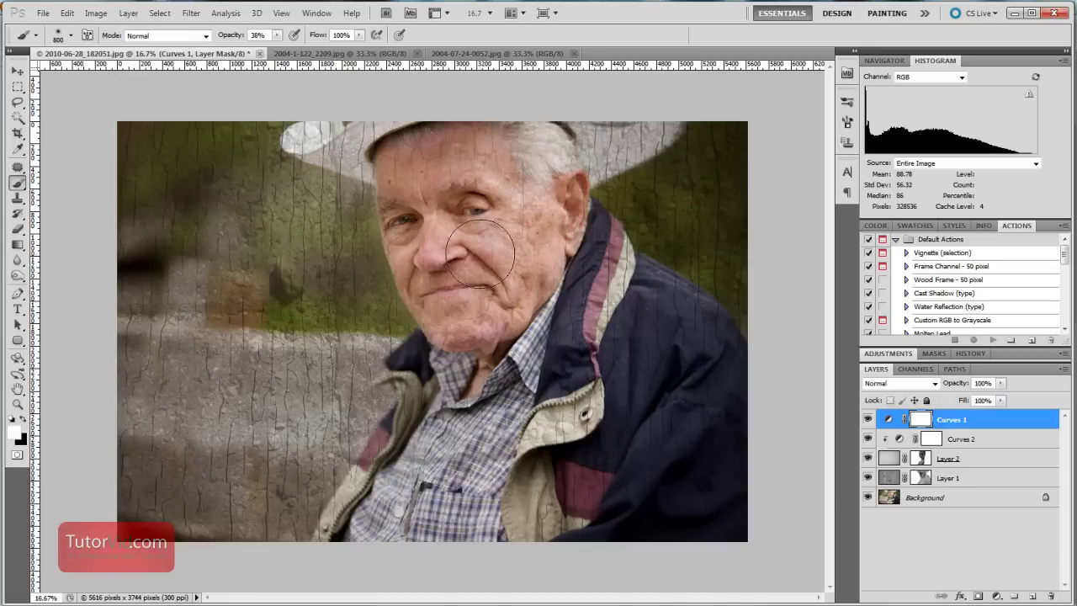
Hide all layers above the Background and look over the cracked-paint and stone texture images beside the portrait
{"action": "left_click_drag", "start_coordinate": [867, 419], "coordinate": [867, 478]}
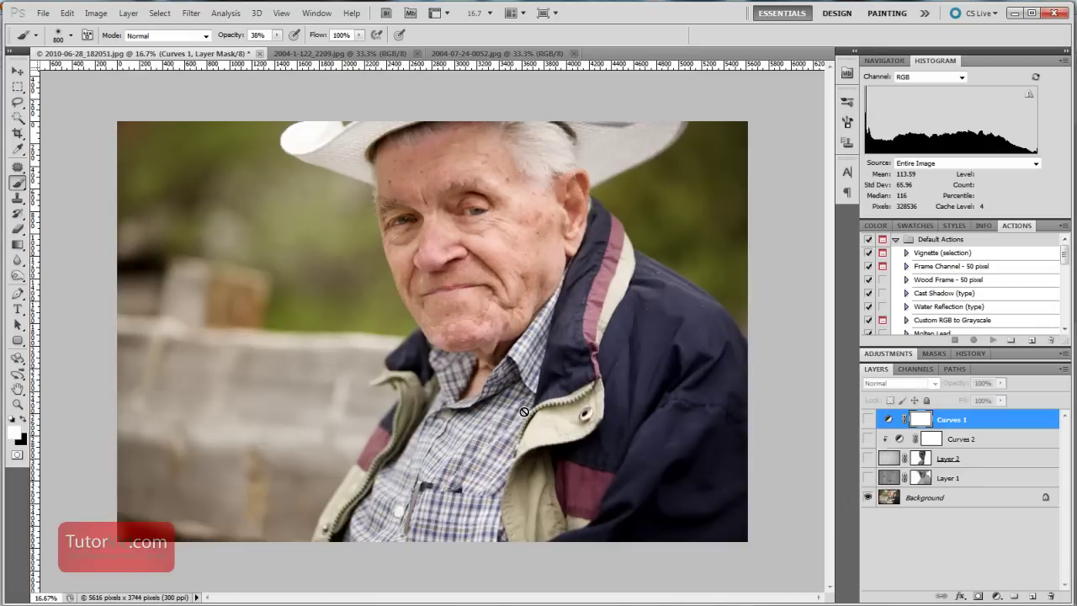
{"action": "key", "text": "v"}
{"action": "left_click", "coordinate": [325, 54]}
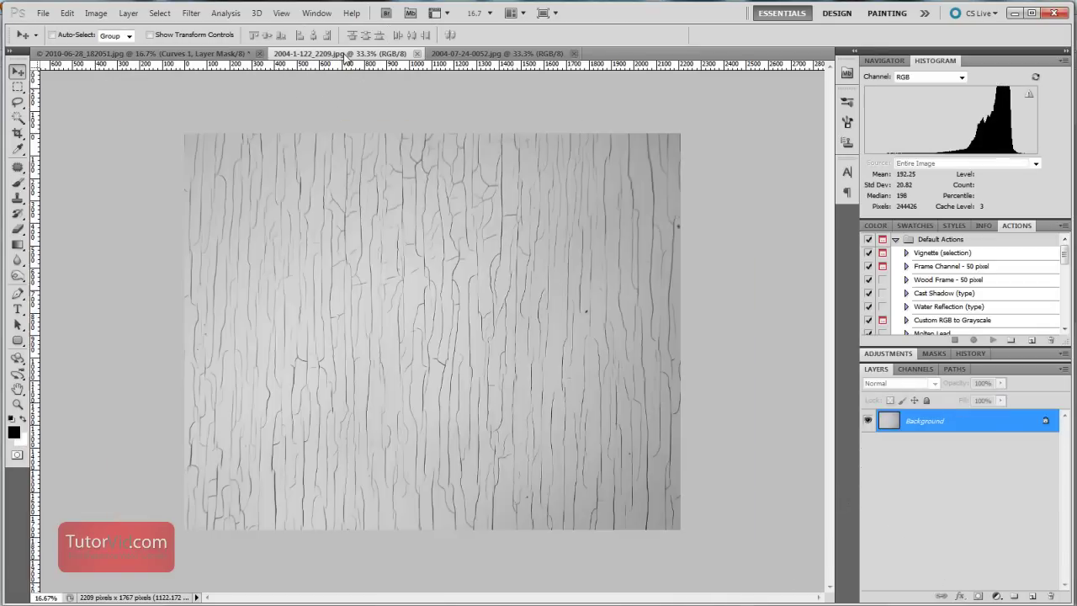
{"action": "left_click", "coordinate": [496, 54]}
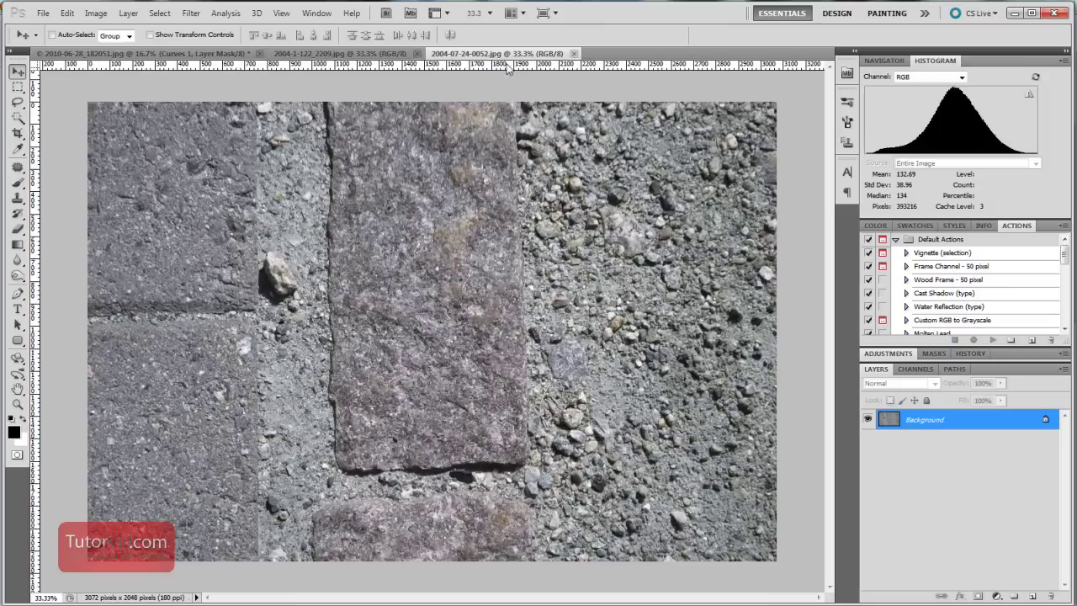
{"action": "left_click", "coordinate": [192, 54]}
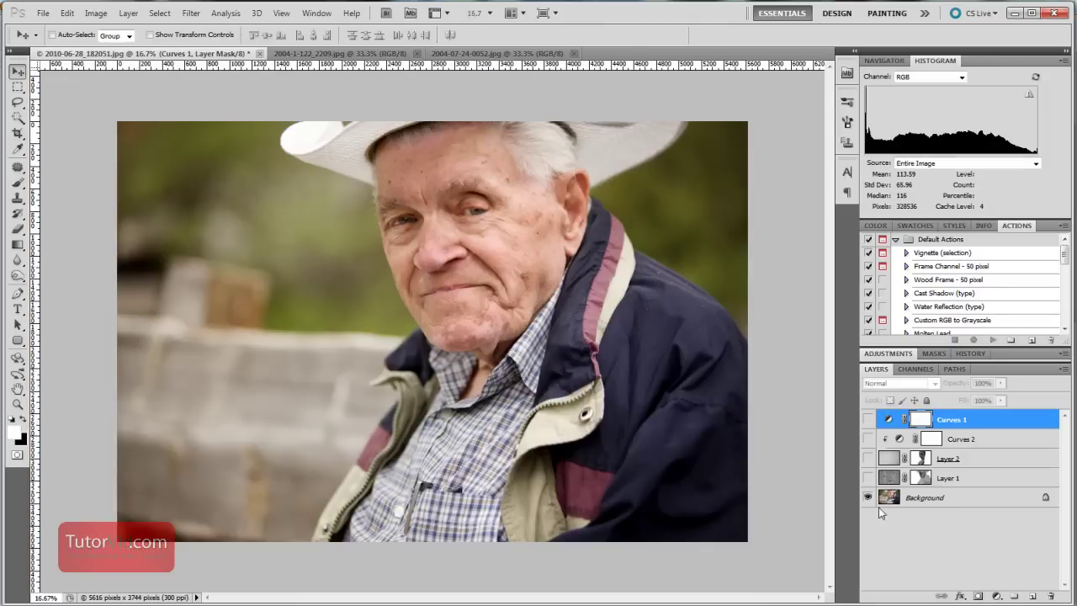
{"action": "left_click", "coordinate": [368, 53]}
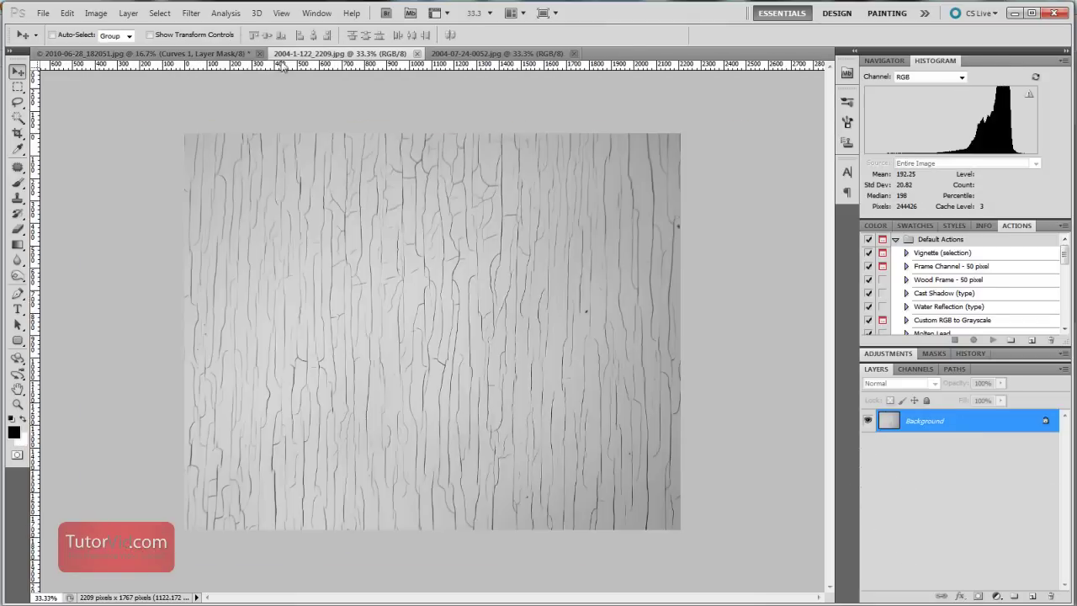
Delete Curves 1, Curves 2, Layer 2 and Layer 1 from the portrait document, keeping only the Background
{"action": "left_click", "coordinate": [192, 56]}
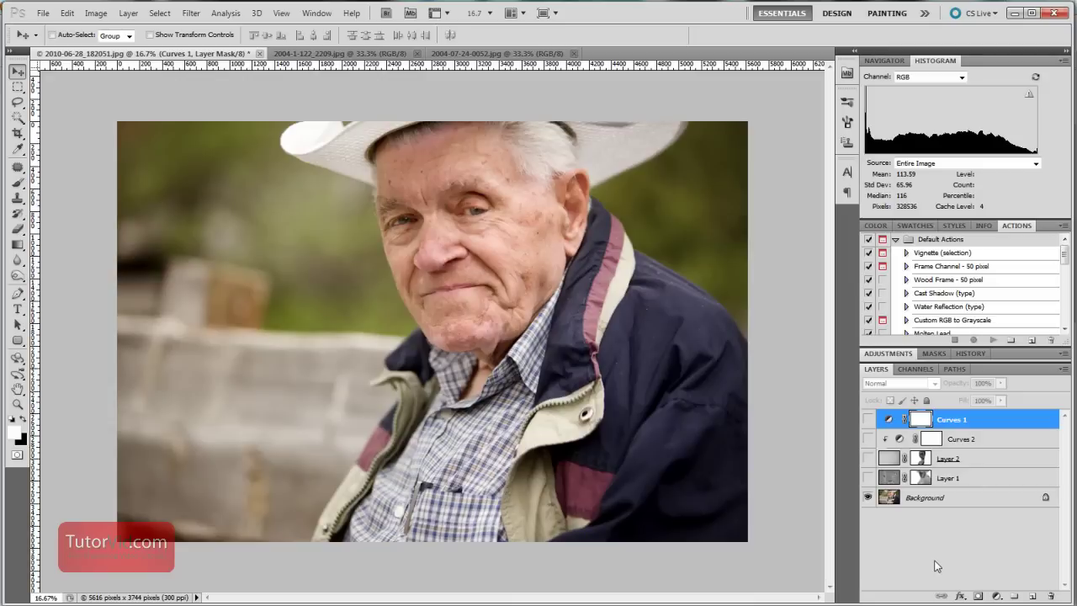
{"action": "left_click", "coordinate": [970, 483], "text": "shift"}
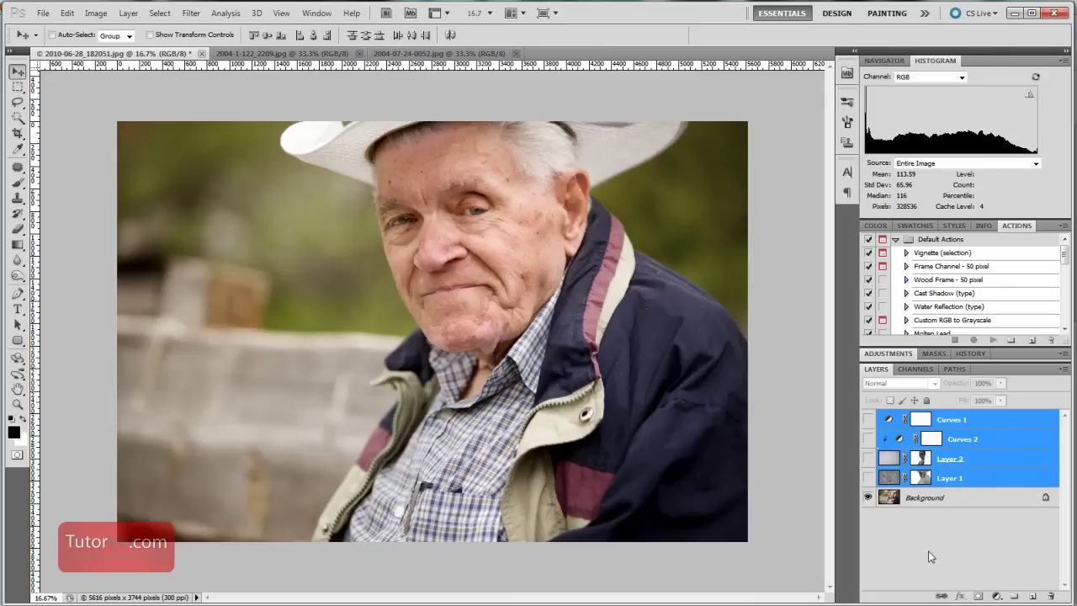
{"action": "left_click_drag", "start_coordinate": [960, 480], "coordinate": [1051, 596]}
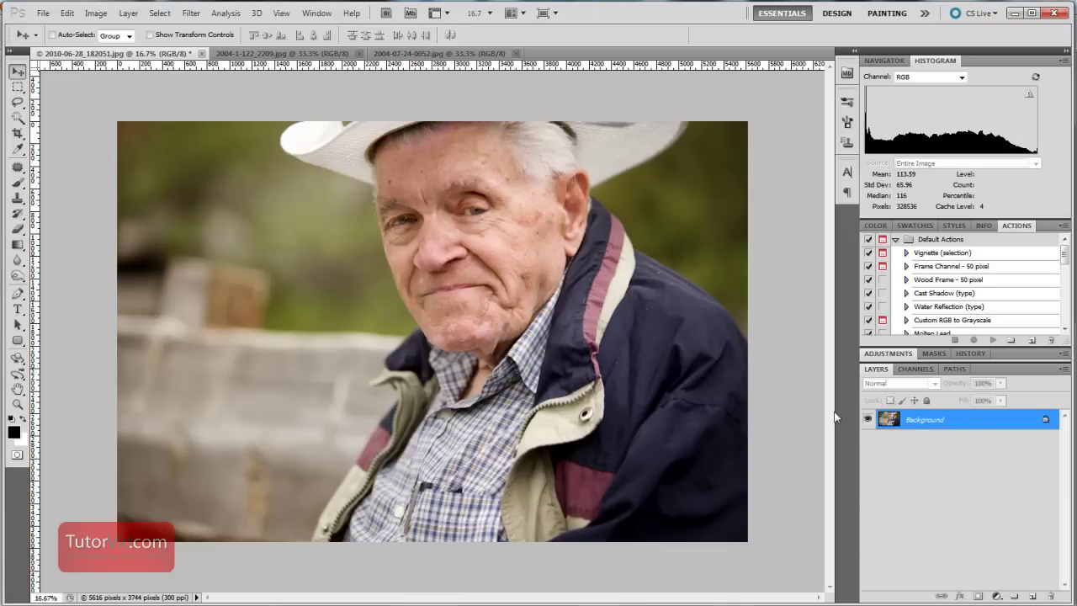
Copy the entire cracked-paint texture from 2004-1-122_2209.jpg and paste it into the portrait document as a new layer
{"action": "left_click", "coordinate": [320, 54]}
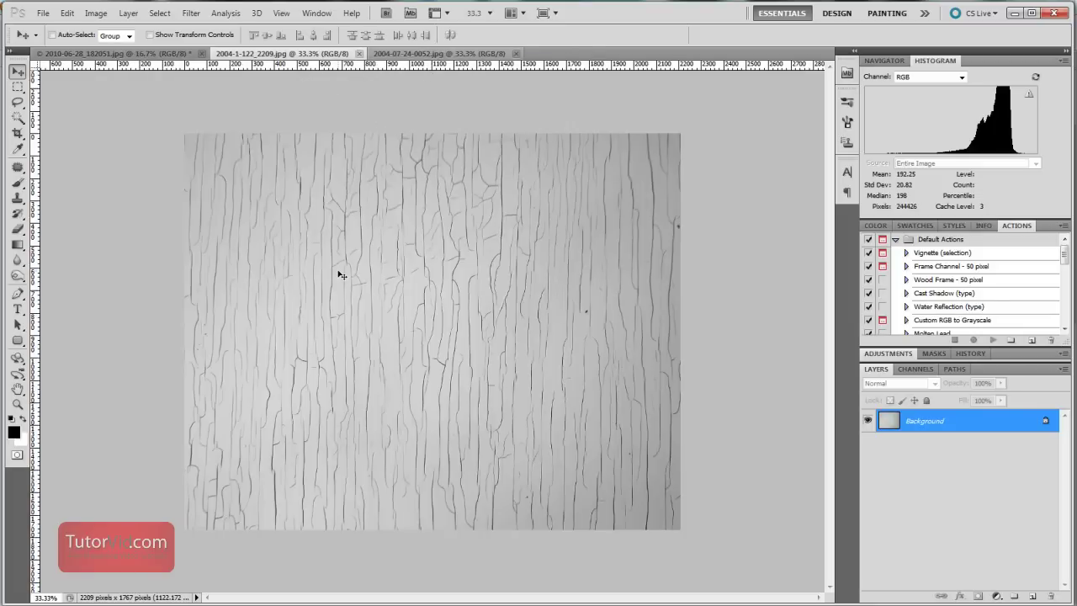
{"action": "key", "text": "ctrl+a"}
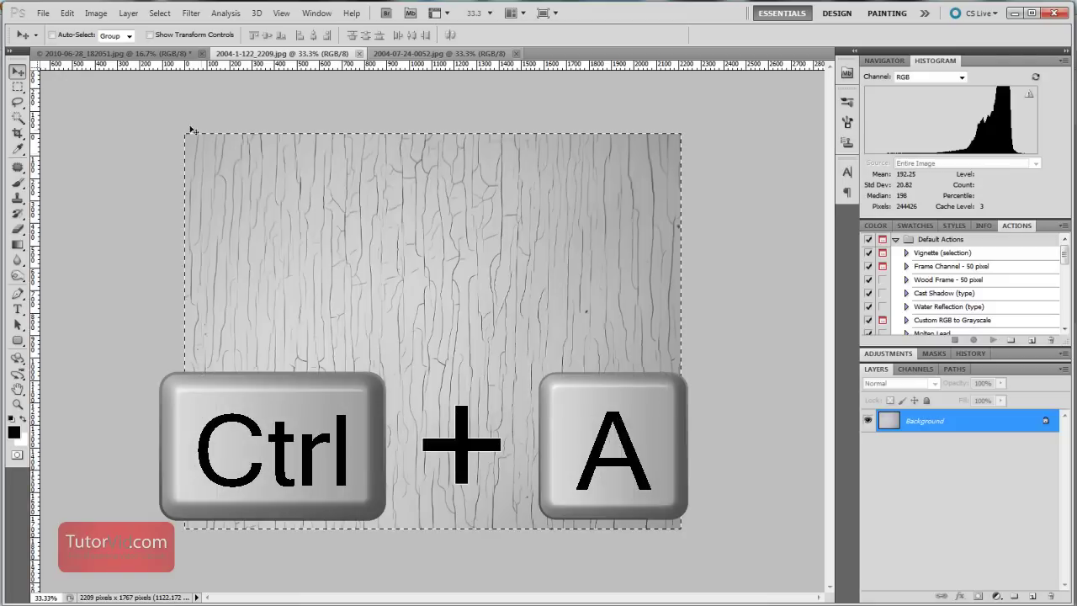
{"action": "key", "text": "ctrl+c"}
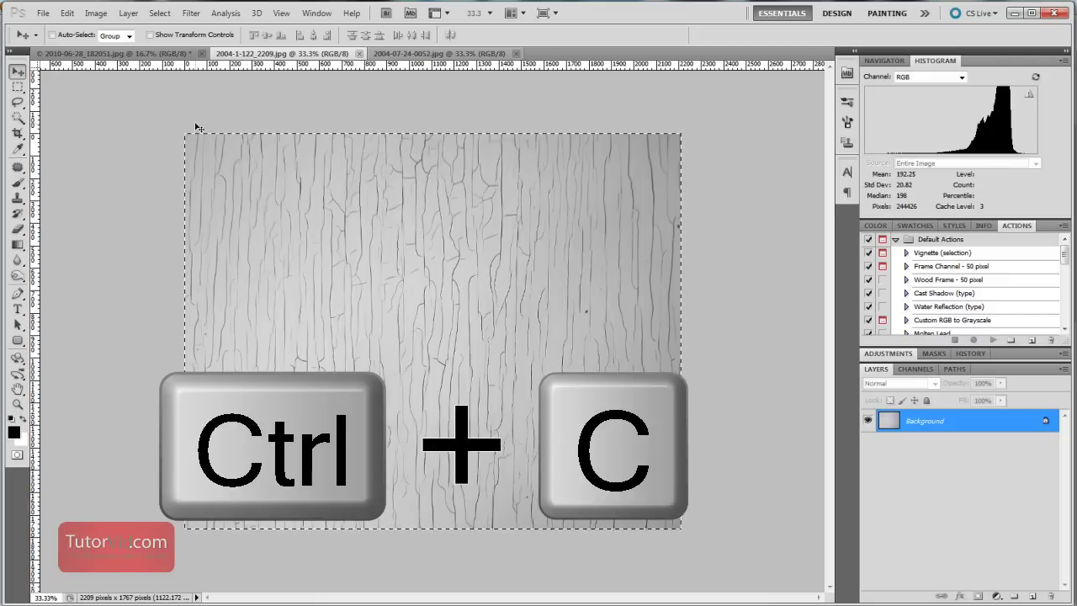
{"action": "left_click", "coordinate": [134, 55]}
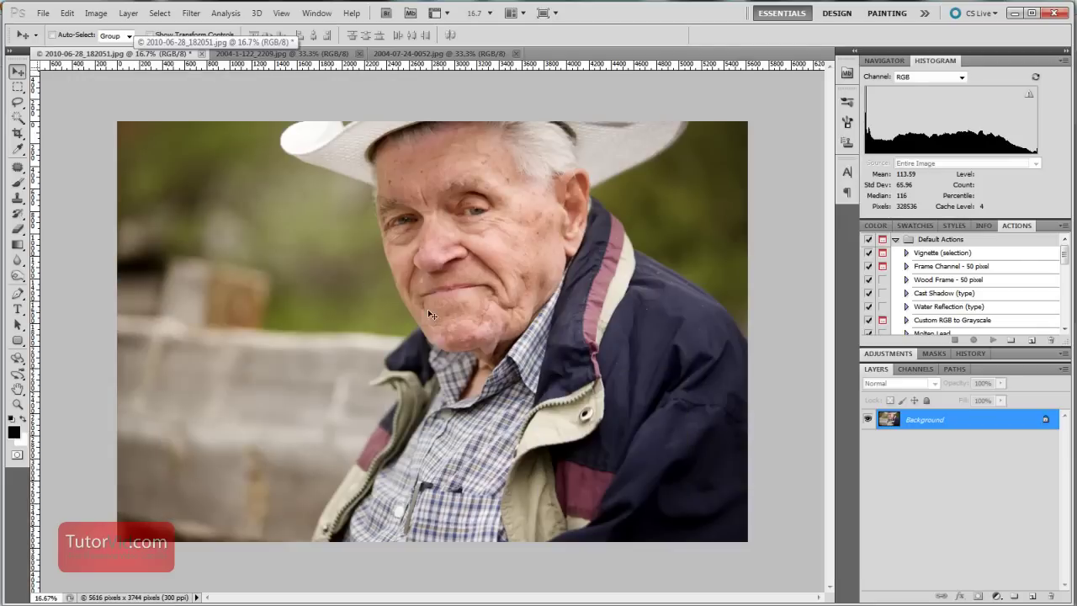
{"action": "key", "text": "ctrl+v"}
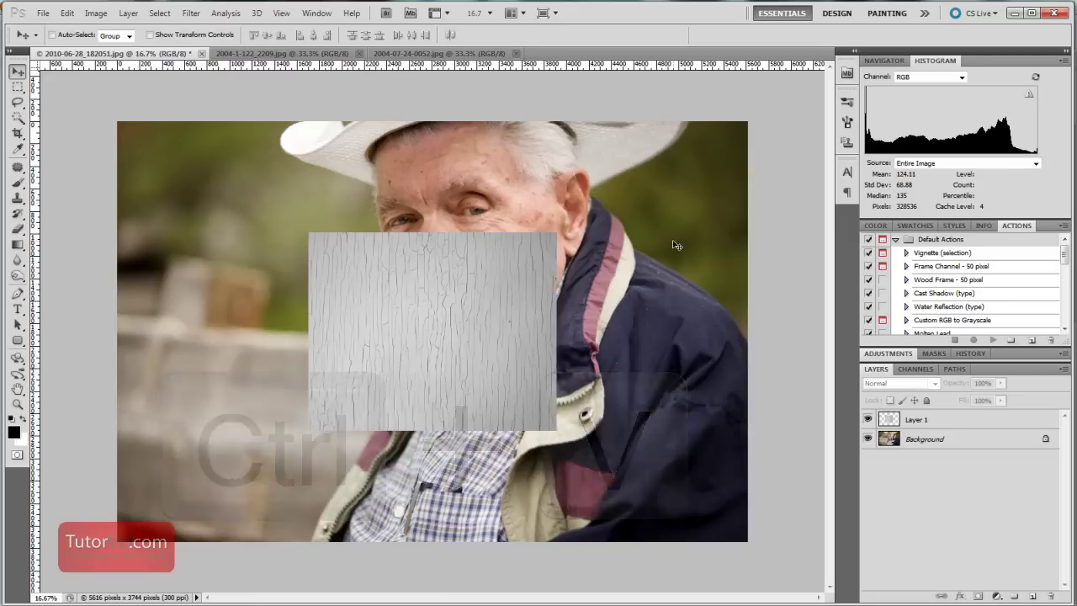
Copy the entire stone texture from 2004-07-24-0052.jpg and paste it into the portrait document as a new layer
{"action": "left_click", "coordinate": [437, 54]}
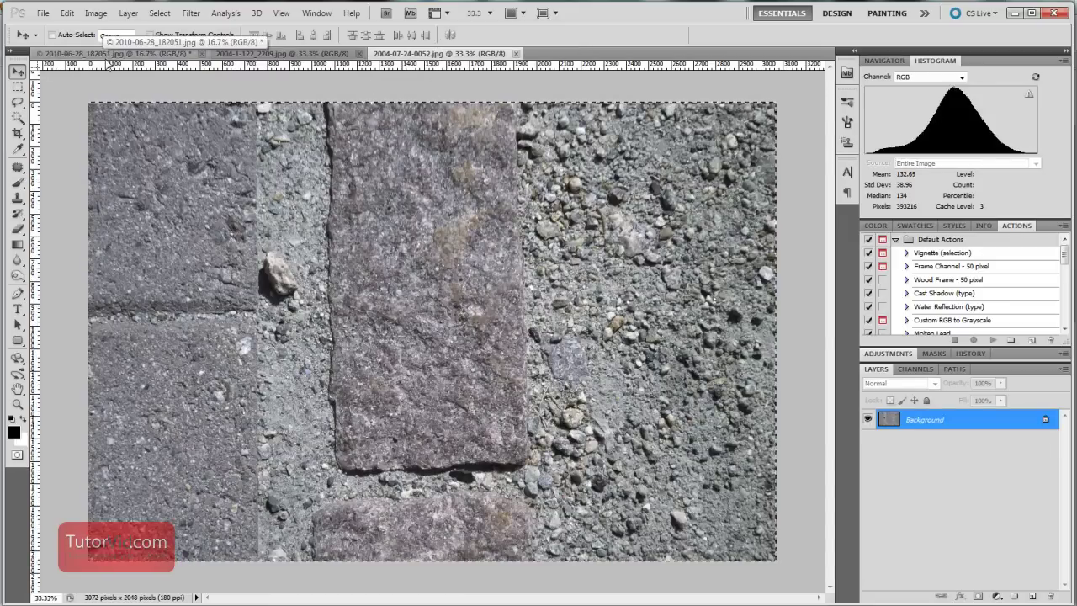
{"action": "left_click", "coordinate": [121, 54]}
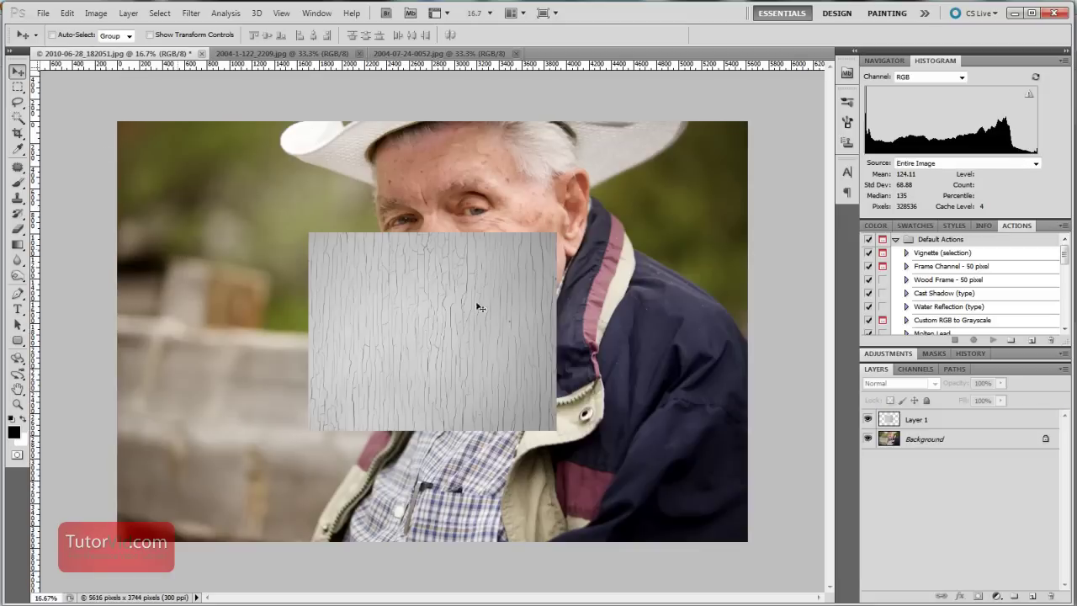
{"action": "key", "text": "ctrl+v"}
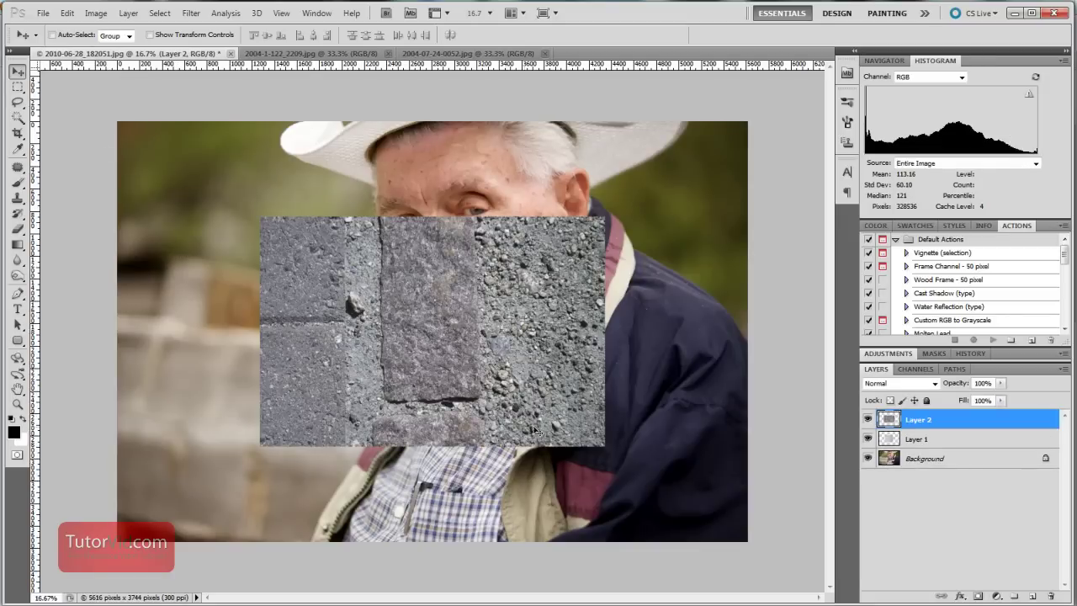
Move the stone texture to the photo's upper-left corner and scale it to about 187% wide and 189% high, covering the whole photo
{"action": "left_click_drag", "start_coordinate": [469, 377], "coordinate": [335, 288]}
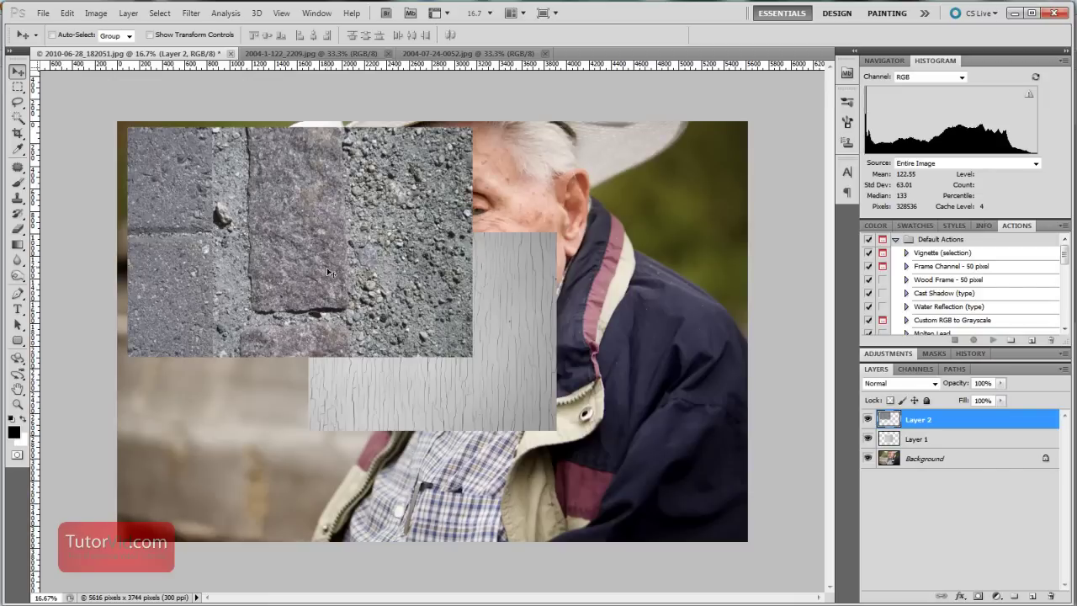
{"action": "mouse_move", "coordinate": [367, 301]}
{"action": "left_mouse_down"}
{"action": "mouse_move", "coordinate": [365, 311]}
{"action": "mouse_move", "coordinate": [394, 315]}
{"action": "mouse_move", "coordinate": [365, 299]}
{"action": "left_mouse_up"}
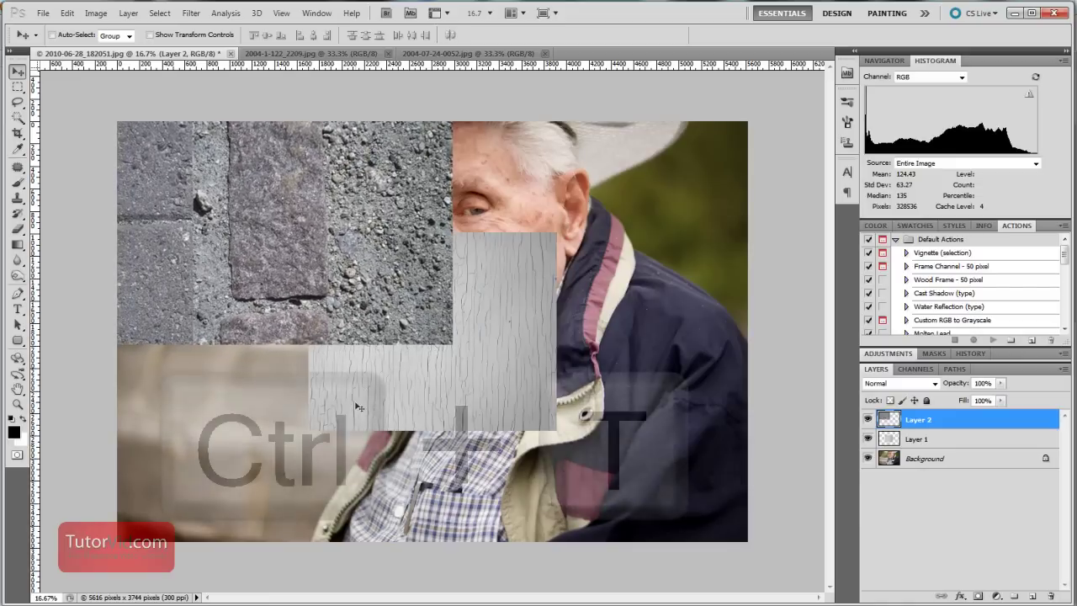
{"action": "key", "text": "ctrl+t"}
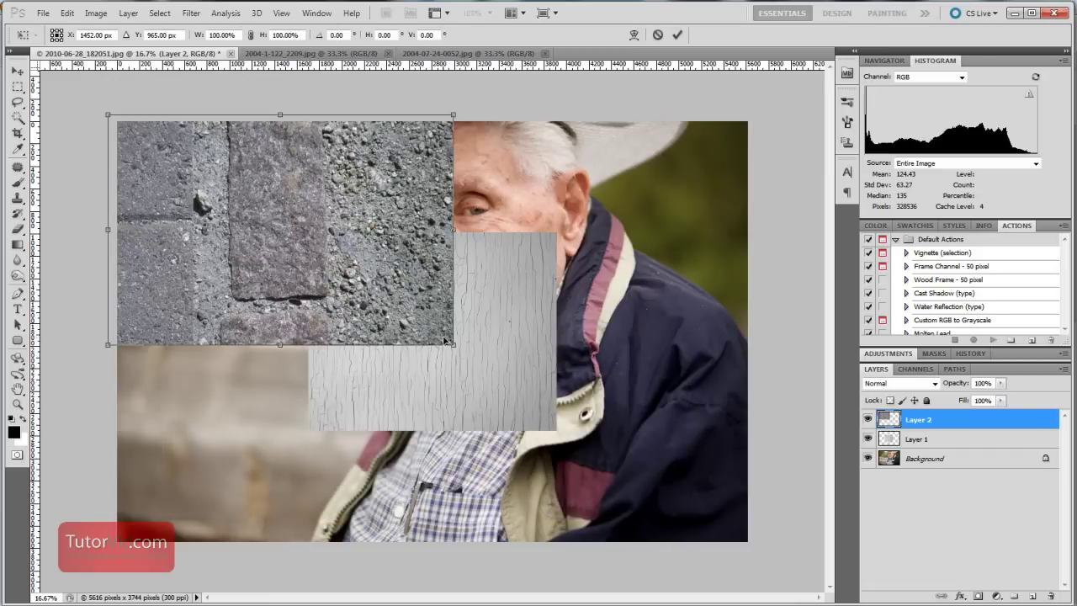
{"action": "left_click_drag", "start_coordinate": [450, 341], "coordinate": [755, 550]}
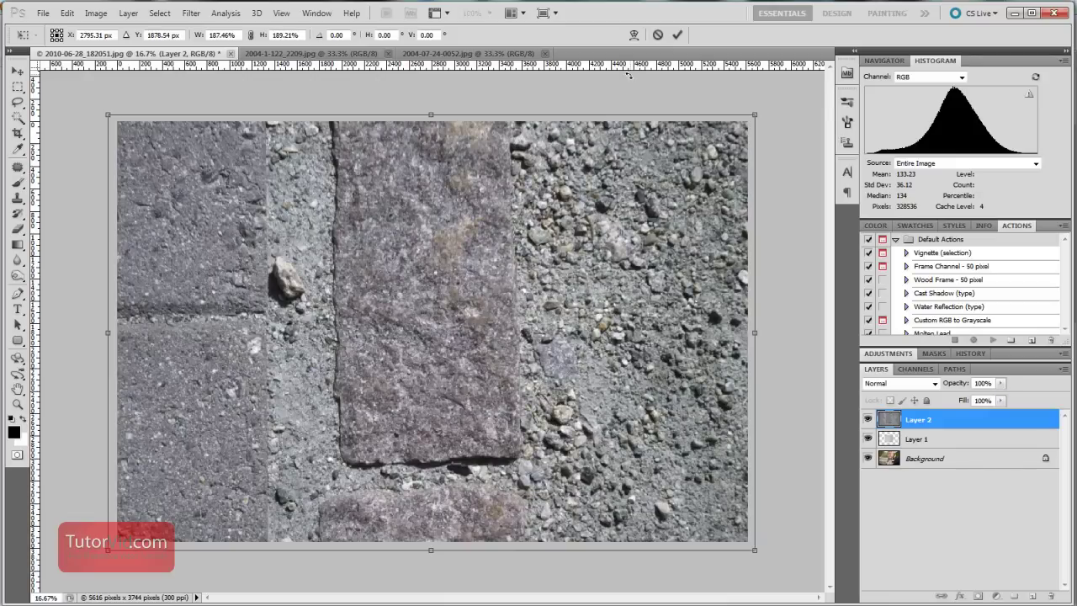
{"action": "left_click", "coordinate": [678, 37]}
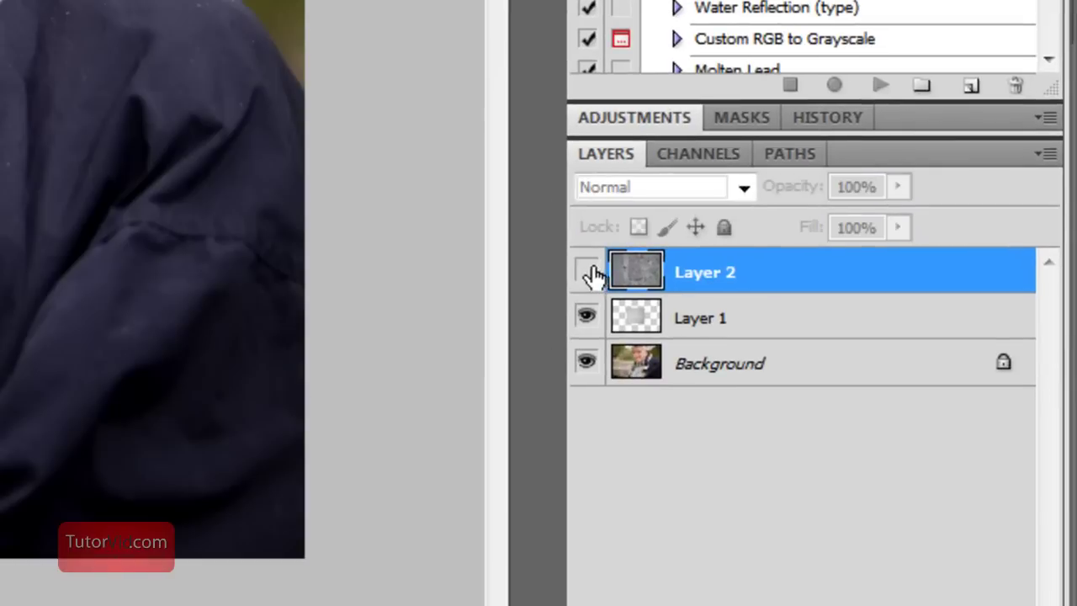
Hide the stone texture on Layer 2 and stretch the cracked-paint texture on Layer 1 to cover the whole photo
{"action": "left_click", "coordinate": [708, 336]}
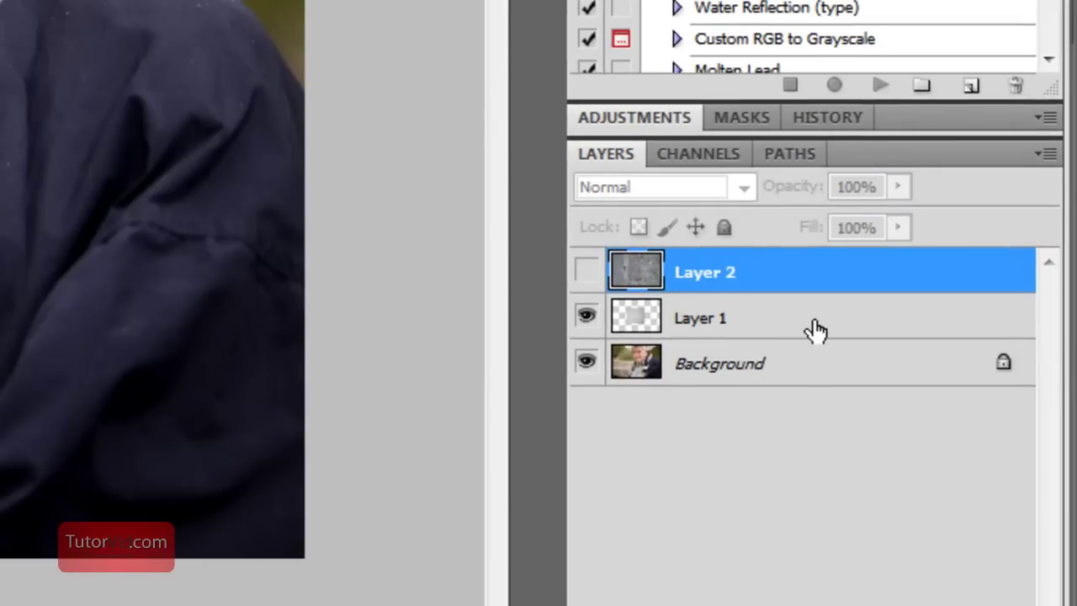
{"action": "left_click", "coordinate": [881, 378]}
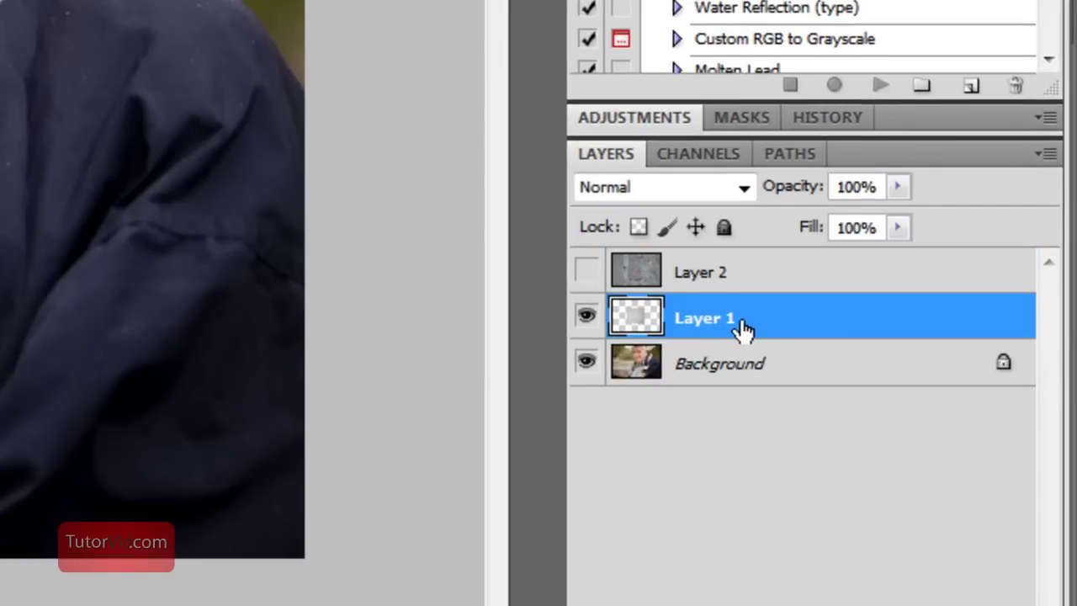
{"action": "key", "text": "ctrl+t"}
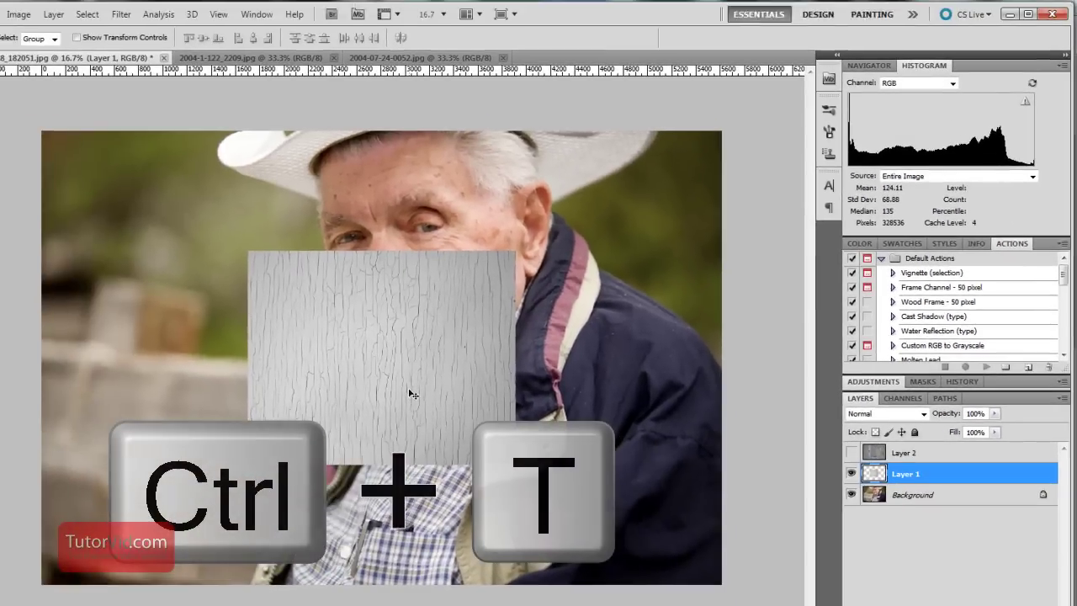
{"action": "left_click_drag", "start_coordinate": [258, 250], "coordinate": [47, 127]}
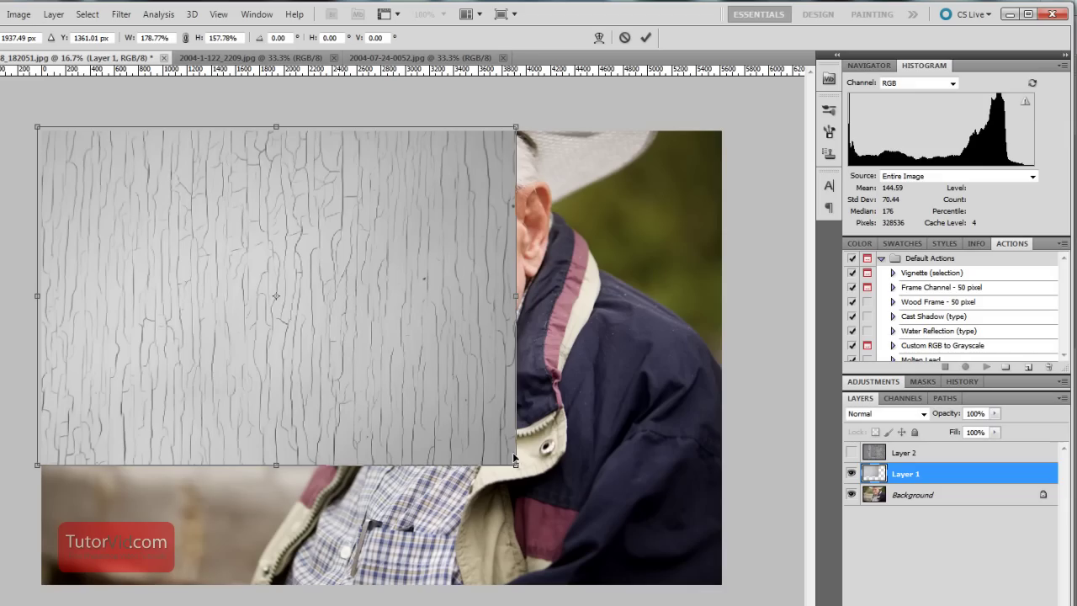
{"action": "left_click_drag", "start_coordinate": [516, 463], "coordinate": [725, 588]}
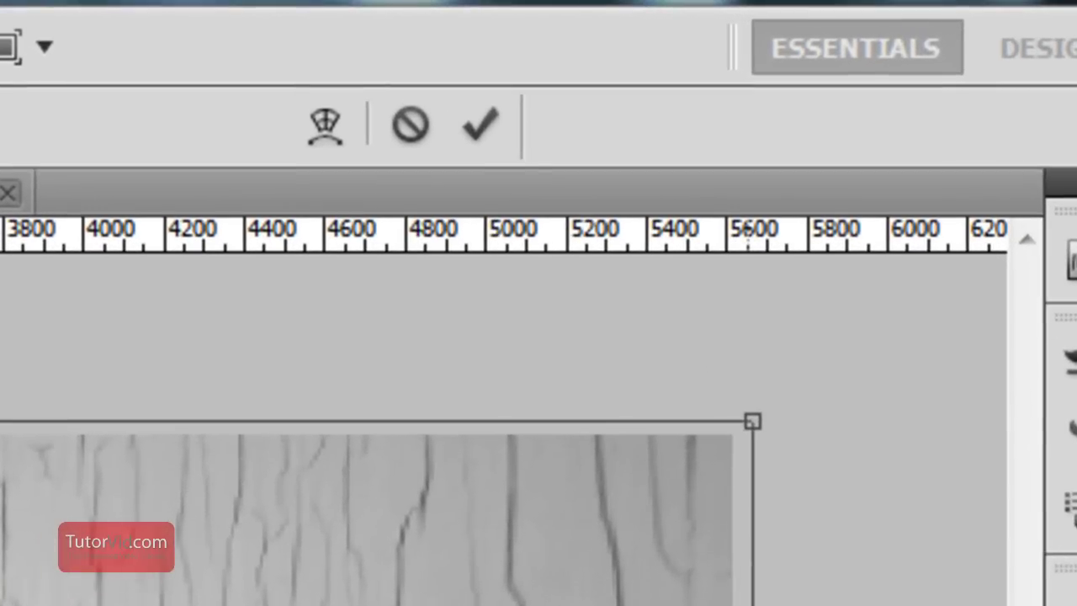
{"action": "left_click", "coordinate": [479, 125]}
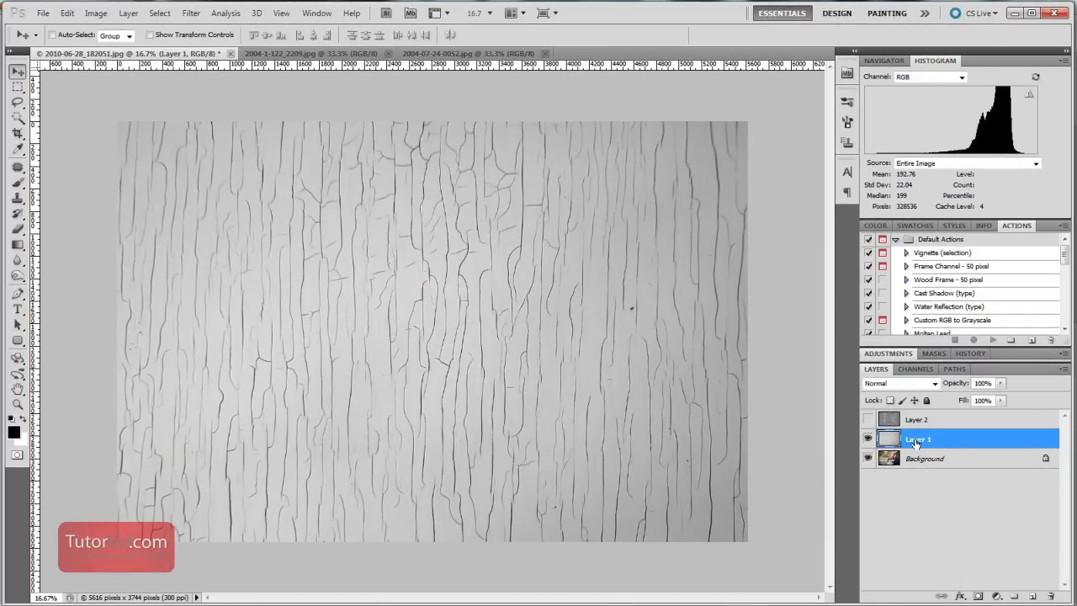
Try the Darken through Lighten blend modes on the cracked-paint Layer 1 and settle on Multiply
{"action": "left_click", "coordinate": [936, 384]}
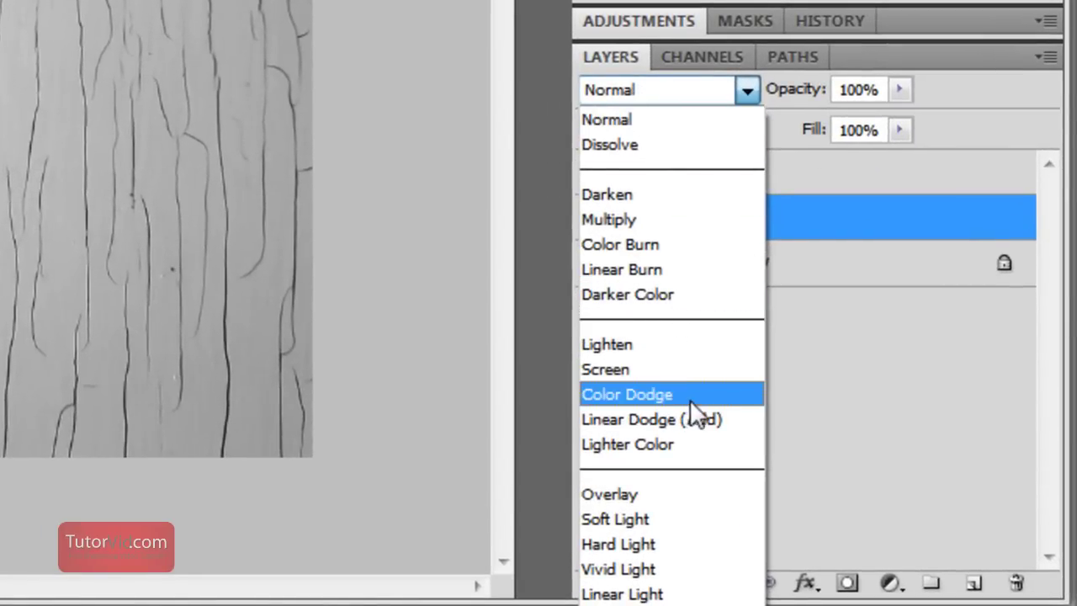
{"action": "left_click", "coordinate": [648, 194]}
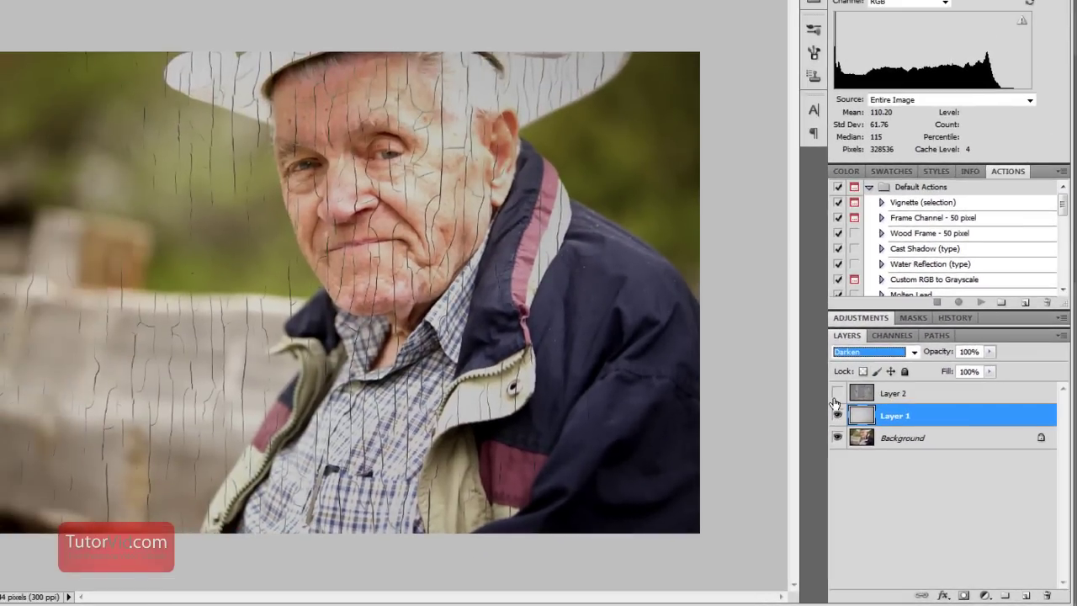
{"action": "key", "text": "Down"}
{"action": "key", "text": "Down"}
{"action": "key", "text": "Down"}
{"action": "key", "text": "Down"}
{"action": "key", "text": "Down"}
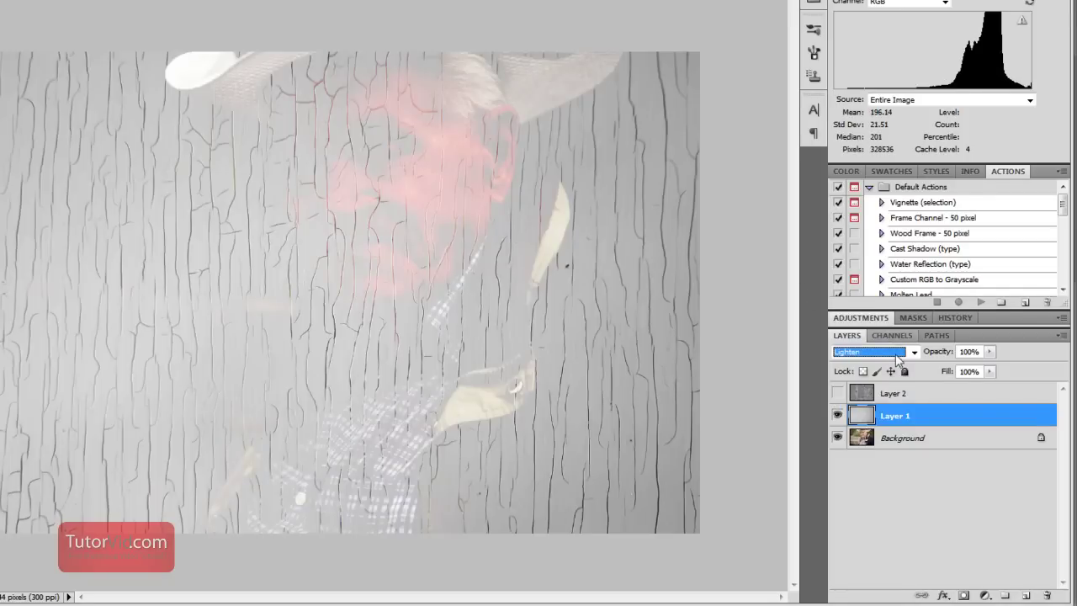
{"action": "left_click", "coordinate": [892, 353]}
{"action": "left_click", "coordinate": [884, 426]}
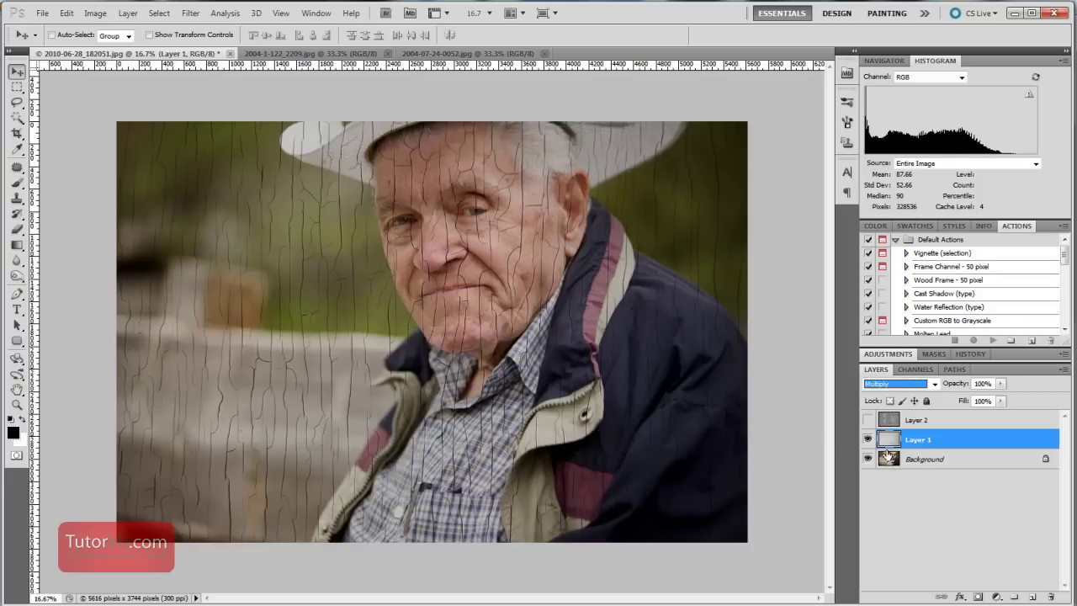
Lower the opacity of the cracked-paint Layer 1 to 68%
{"action": "left_click", "coordinate": [1000, 383]}
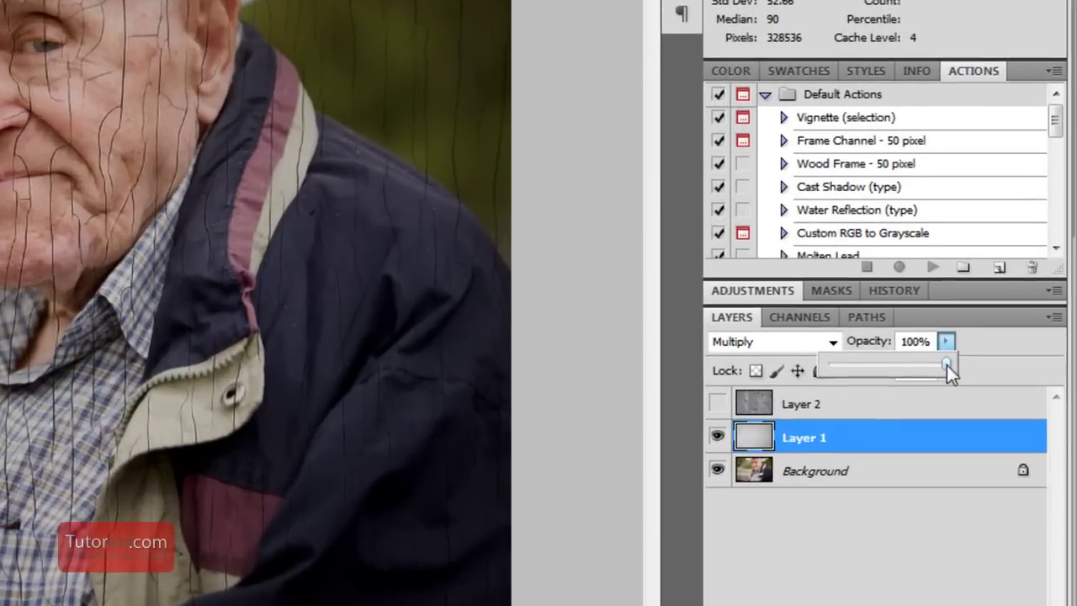
{"action": "left_click_drag", "start_coordinate": [947, 365], "coordinate": [919, 367]}
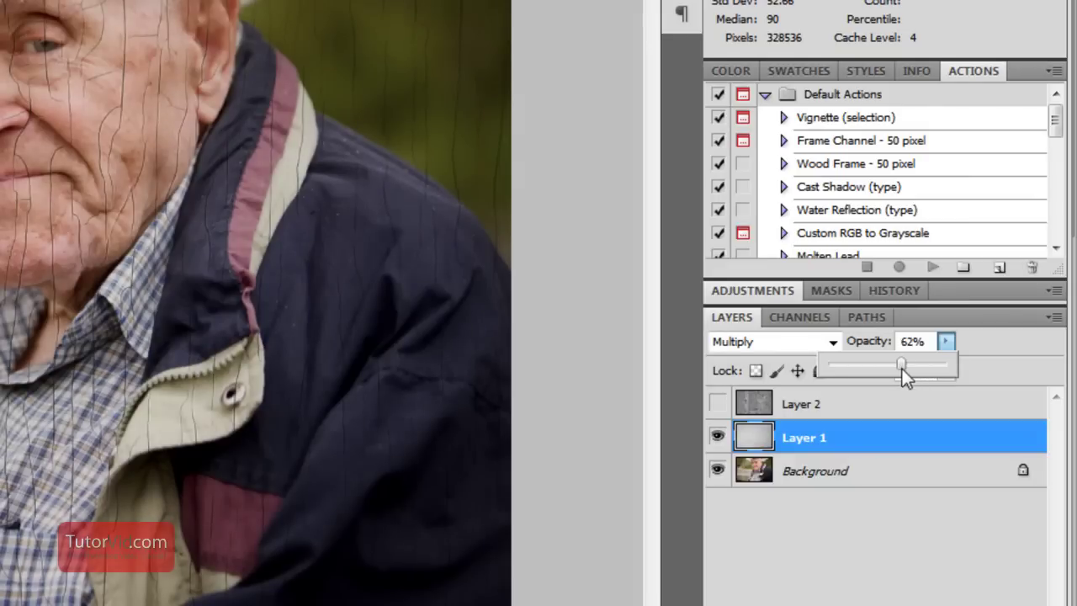
{"action": "mouse_move", "coordinate": [894, 379]}
{"action": "left_mouse_down"}
{"action": "mouse_move", "coordinate": [884, 377]}
{"action": "mouse_move", "coordinate": [907, 367]}
{"action": "left_mouse_up"}
{"action": "left_click", "coordinate": [817, 450]}
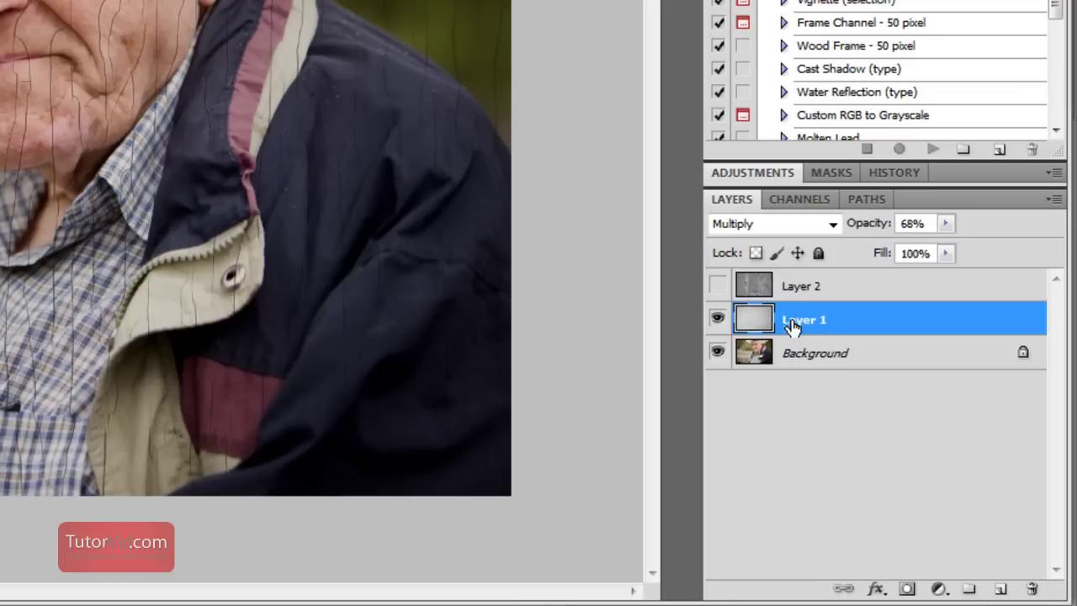
Add a Curves adjustment layer above Layer 1, using the previous layer to create a clipping mask
{"action": "key", "text": "alt"}
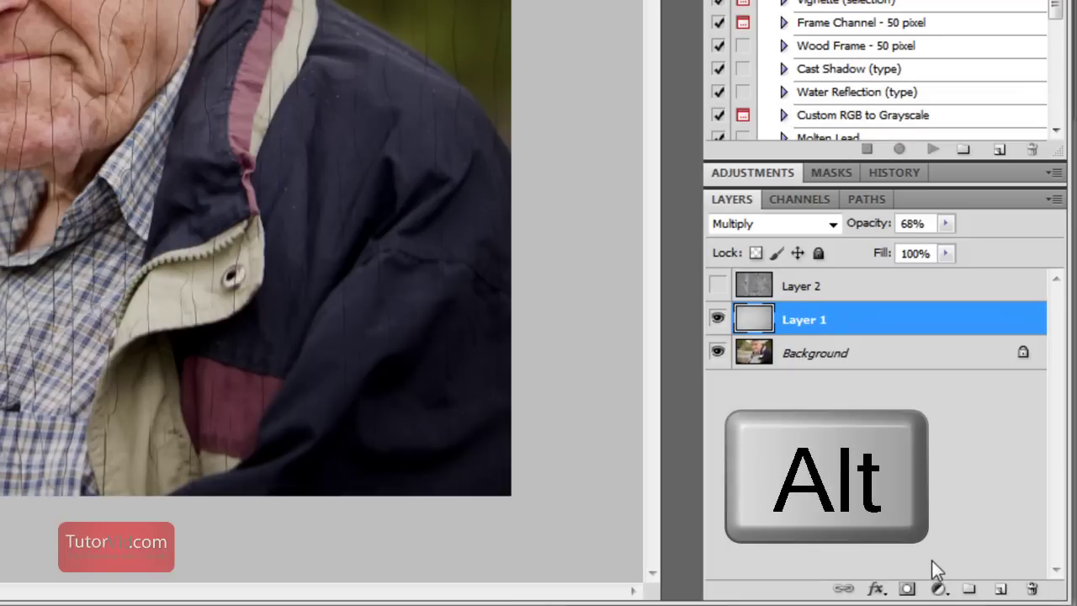
{"action": "left_click", "coordinate": [938, 589], "text": "alt"}
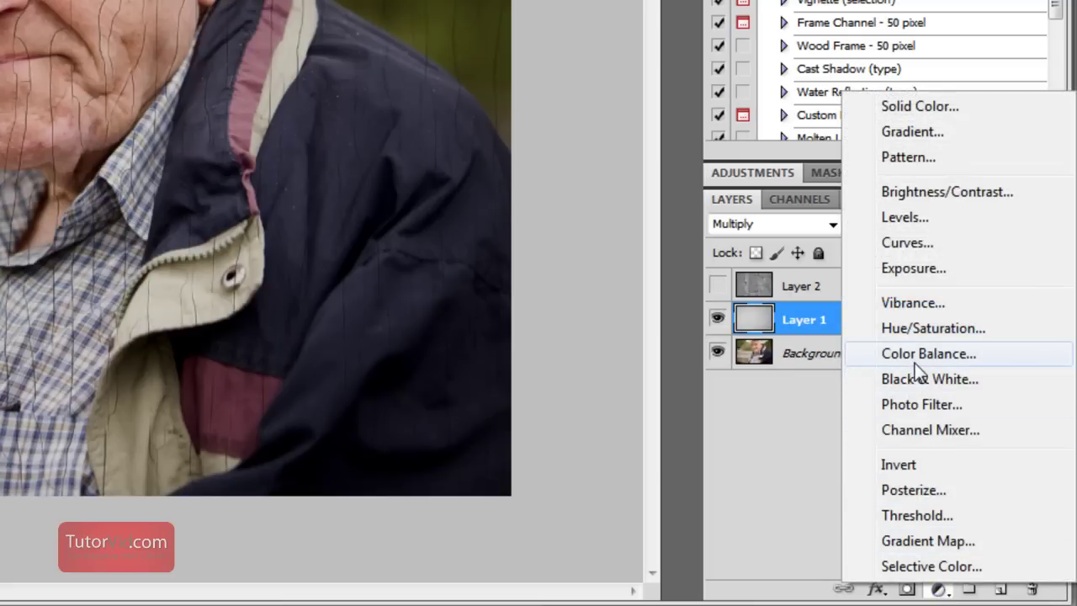
{"action": "left_click", "coordinate": [922, 243], "text": "alt"}
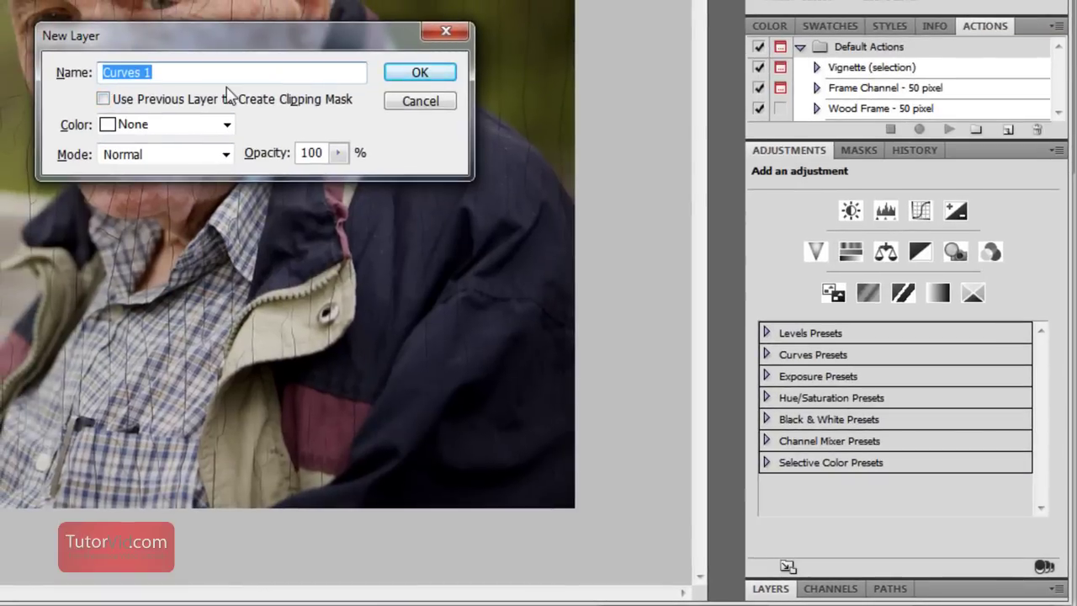
{"action": "left_click", "coordinate": [296, 99]}
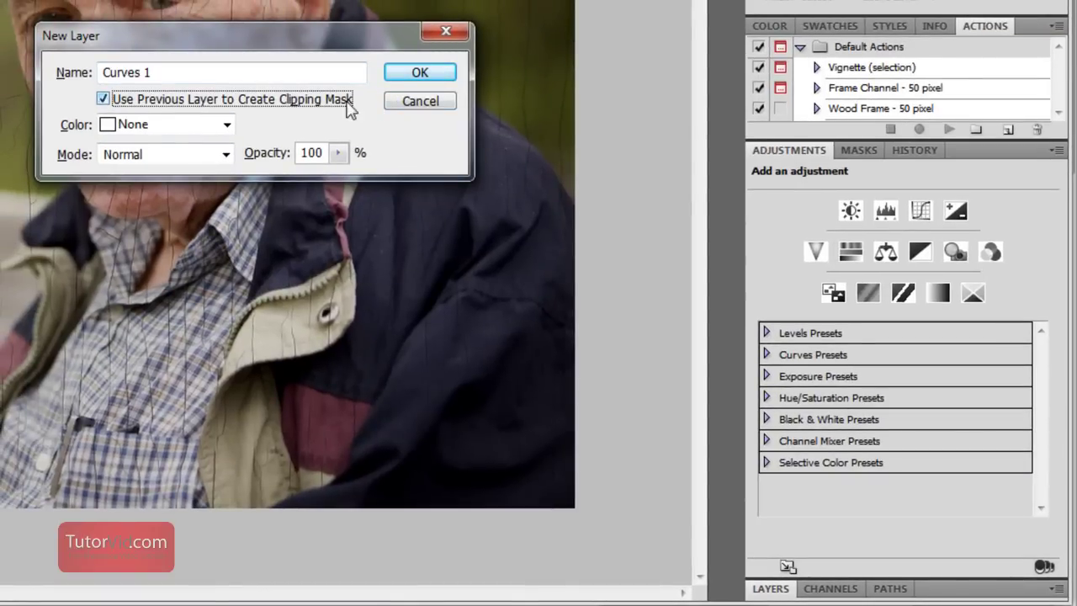
{"action": "left_click", "coordinate": [425, 74]}
{"action": "left_click", "coordinate": [943, 588]}
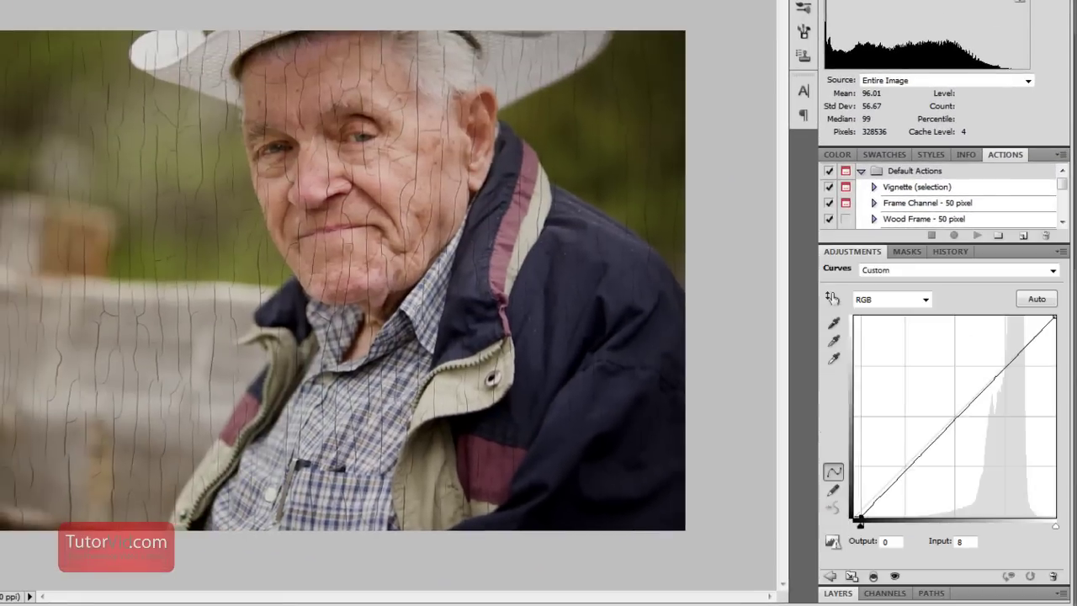
Steepen the clipped curve by moving its black and white points inward and adding a highlight point at input 188, output 201
{"action": "left_click_drag", "start_coordinate": [817, 507], "coordinate": [892, 509]}
{"action": "left_click_drag", "start_coordinate": [1055, 318], "coordinate": [1026, 308]}
{"action": "left_click", "coordinate": [1001, 358]}
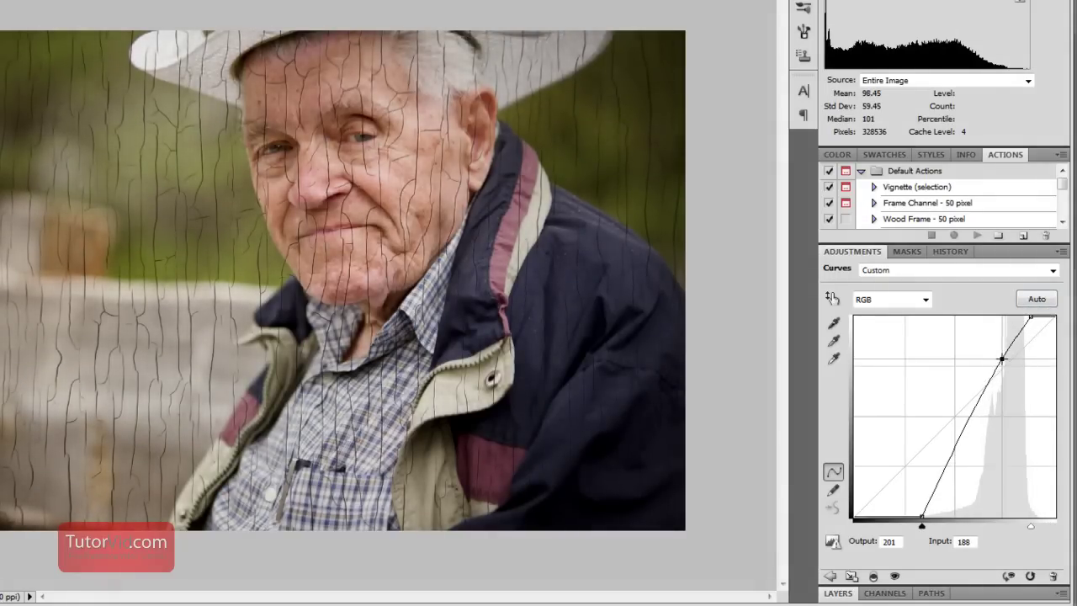
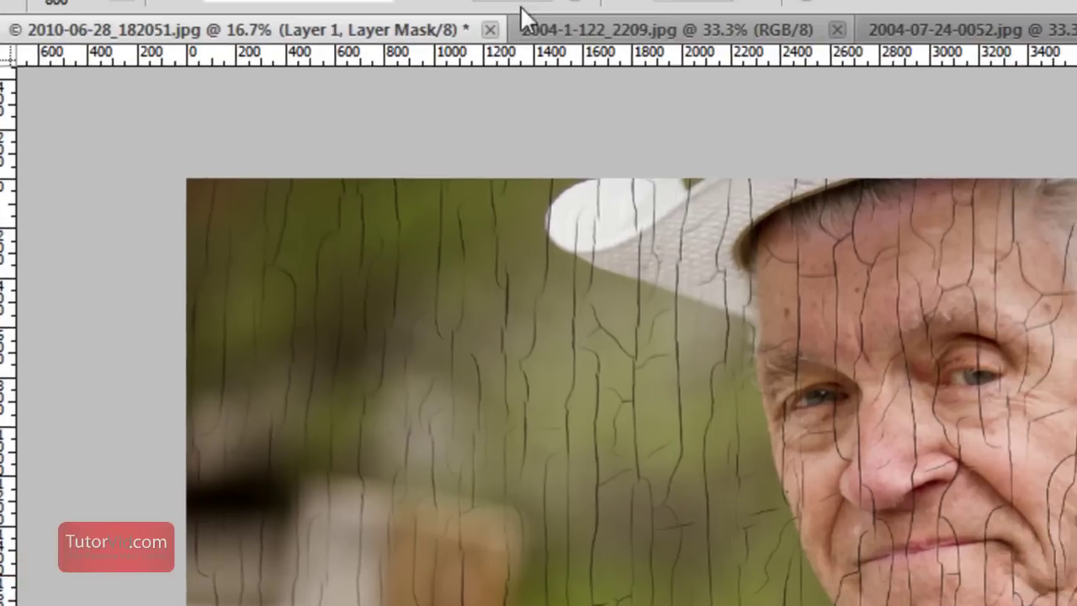
Set the brush opacity to 70% and make the layer mask of Layer 1 the painting target
{"action": "left_click", "coordinate": [422, 77]}
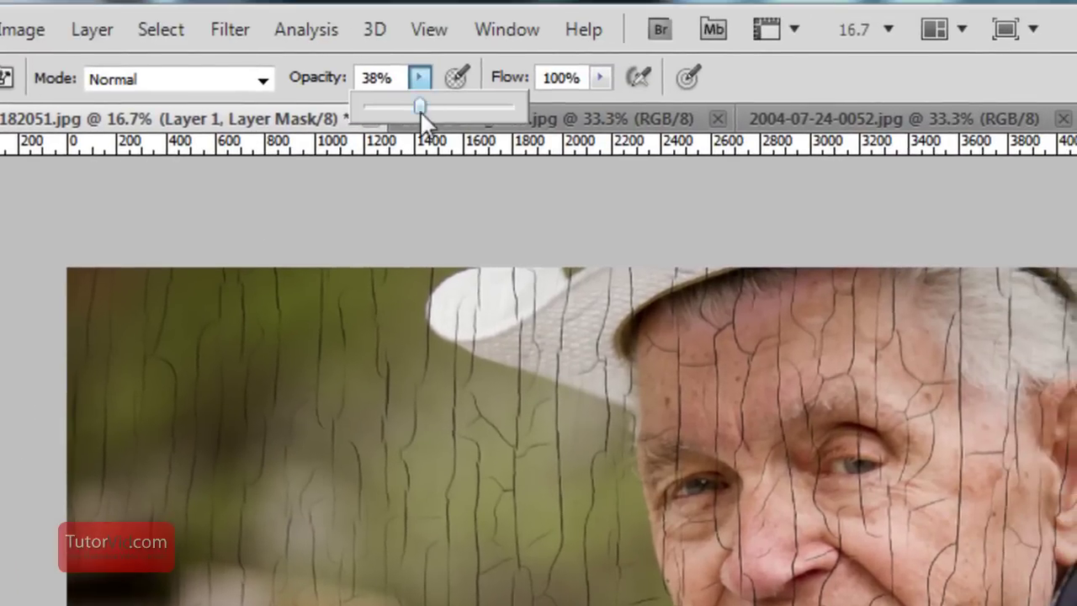
{"action": "mouse_move", "coordinate": [471, 112]}
{"action": "left_mouse_down"}
{"action": "mouse_move", "coordinate": [488, 112]}
{"action": "mouse_move", "coordinate": [453, 109]}
{"action": "mouse_move", "coordinate": [467, 108]}
{"action": "left_mouse_up"}
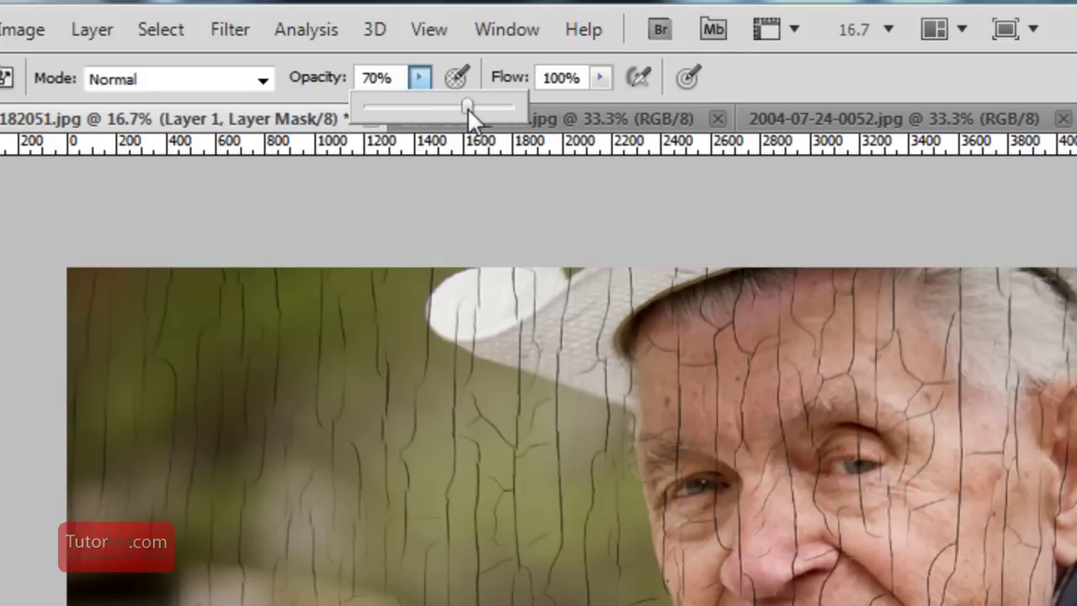
{"action": "left_click", "coordinate": [757, 83]}
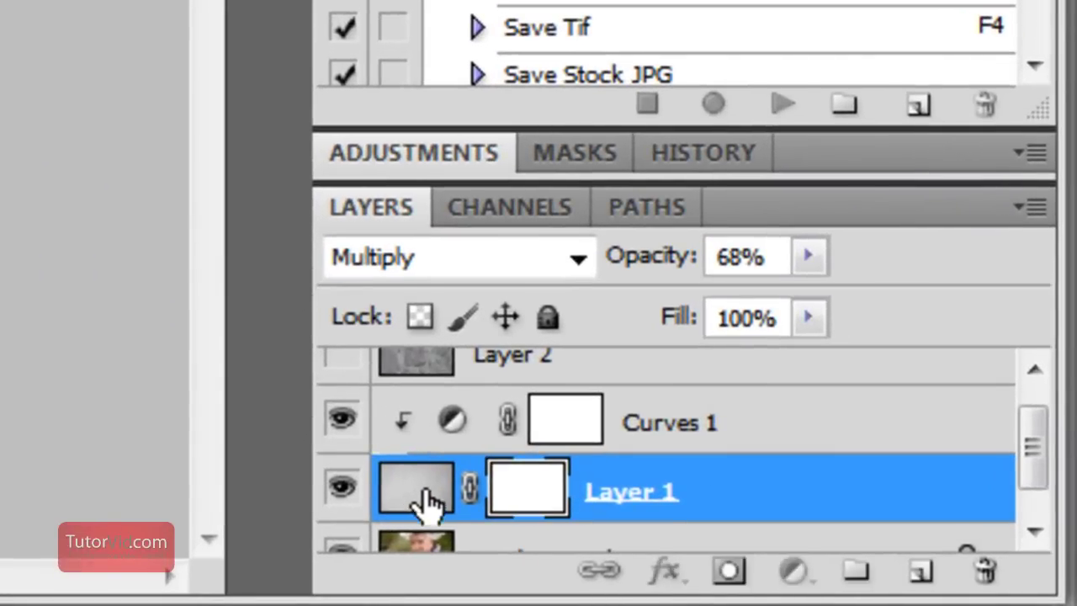
{"action": "left_click", "coordinate": [425, 502]}
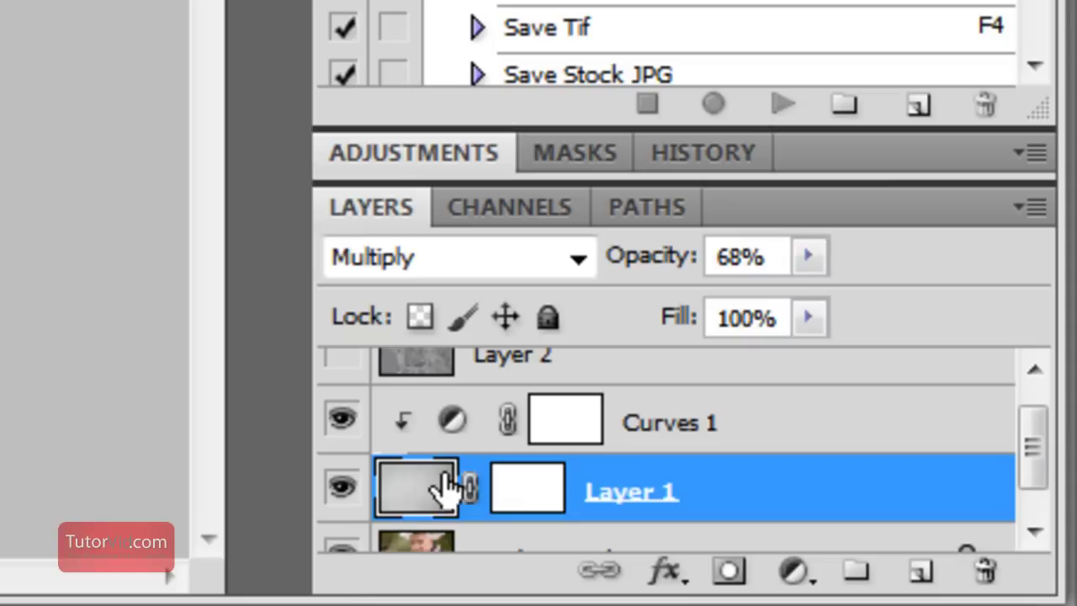
{"action": "left_click", "coordinate": [534, 509]}
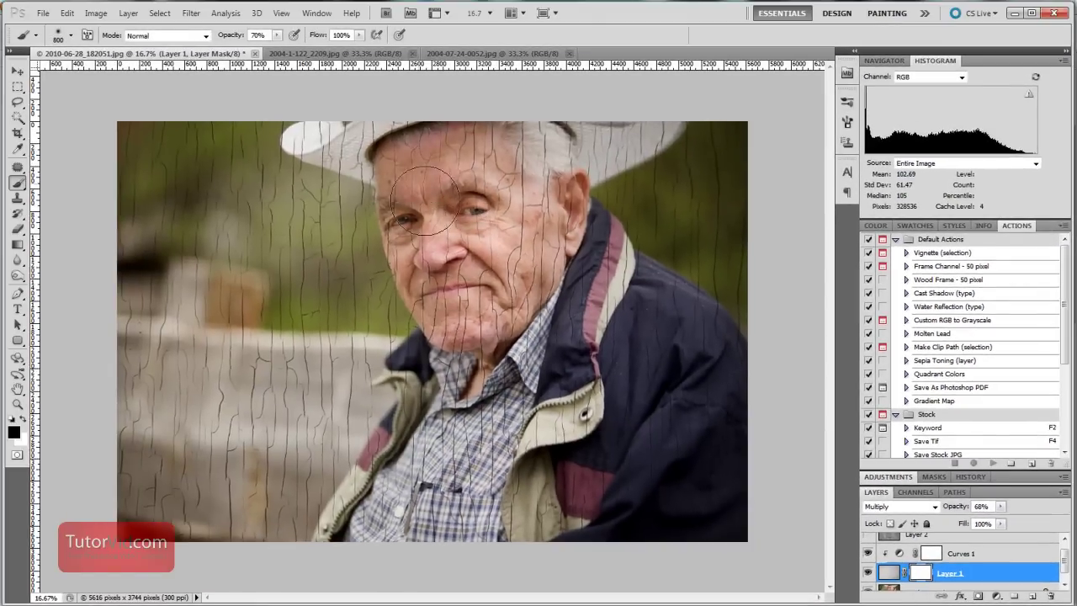
Paint black on the Layer 1 mask over the man's face, shirt, jacket and hat to hide the cracks there
{"action": "mouse_move", "coordinate": [409, 177]}
{"action": "left_mouse_down"}
{"action": "mouse_move", "coordinate": [474, 144]}
{"action": "mouse_move", "coordinate": [523, 160]}
{"action": "mouse_move", "coordinate": [547, 218]}
{"action": "mouse_move", "coordinate": [547, 203]}
{"action": "mouse_move", "coordinate": [525, 201]}
{"action": "mouse_move", "coordinate": [496, 294]}
{"action": "left_mouse_up"}
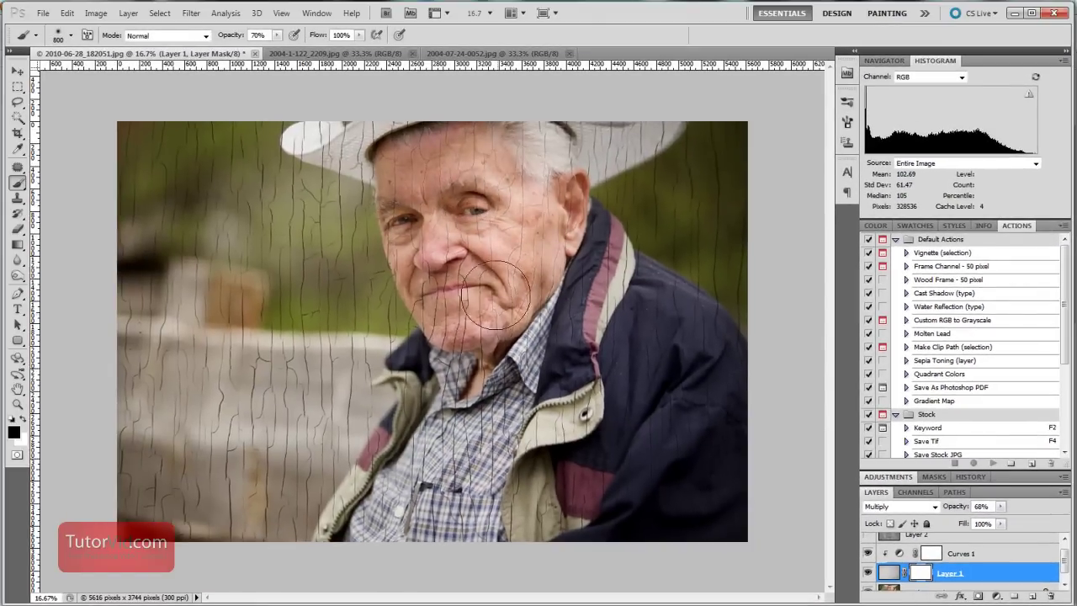
{"action": "mouse_move", "coordinate": [444, 235]}
{"action": "left_mouse_down"}
{"action": "mouse_move", "coordinate": [416, 239]}
{"action": "mouse_move", "coordinate": [417, 212]}
{"action": "left_mouse_up"}
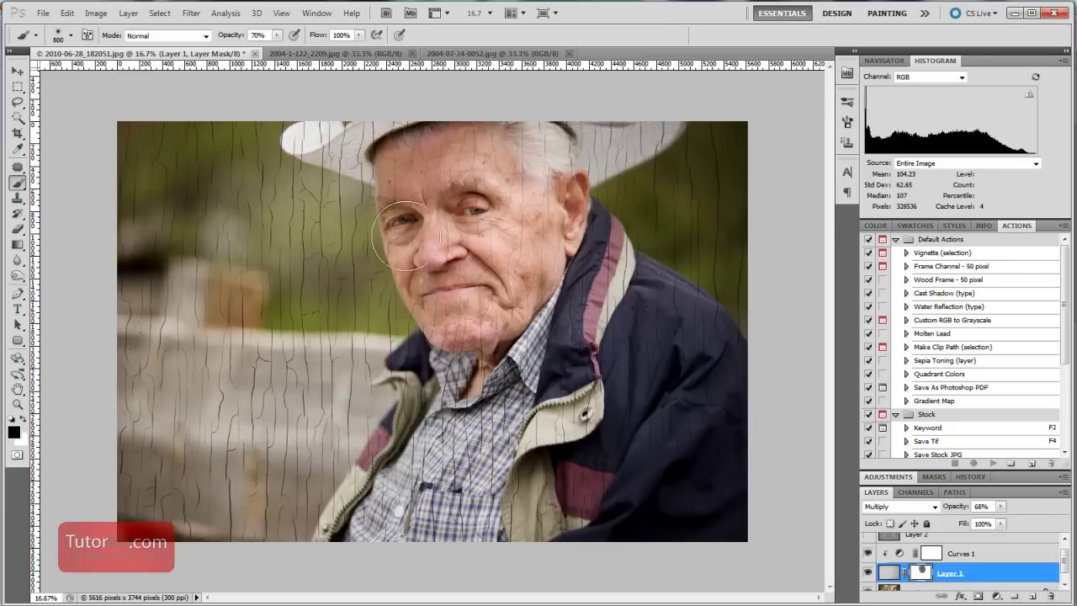
{"action": "mouse_move", "coordinate": [385, 503]}
{"action": "left_mouse_down"}
{"action": "mouse_move", "coordinate": [474, 390]}
{"action": "mouse_move", "coordinate": [503, 438]}
{"action": "mouse_move", "coordinate": [507, 541]}
{"action": "mouse_move", "coordinate": [456, 525]}
{"action": "mouse_move", "coordinate": [457, 451]}
{"action": "mouse_move", "coordinate": [479, 395]}
{"action": "left_mouse_up"}
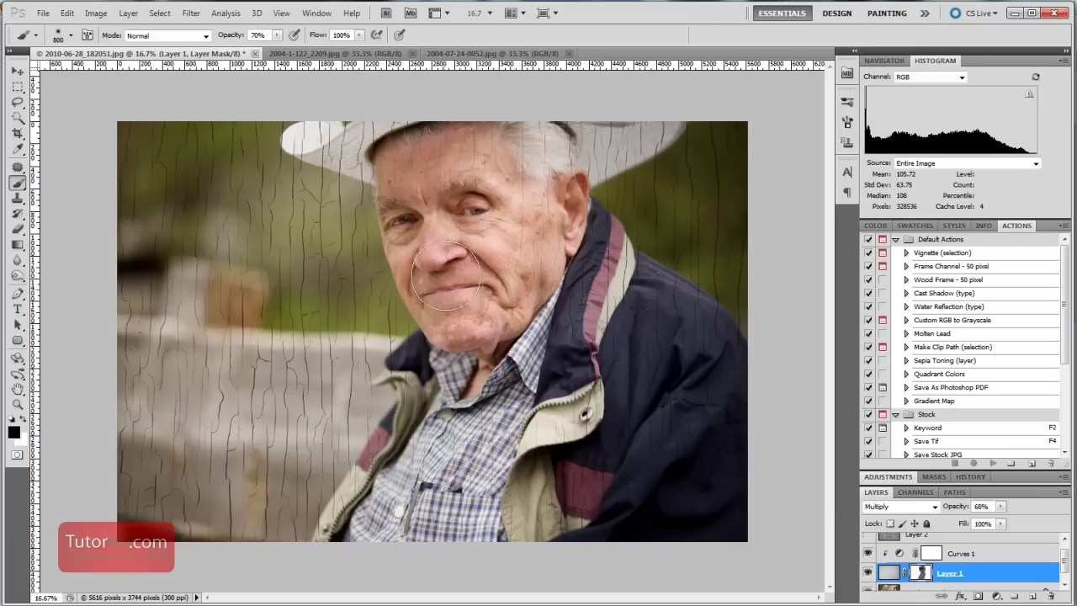
{"action": "mouse_move", "coordinate": [605, 318]}
{"action": "left_mouse_down"}
{"action": "mouse_move", "coordinate": [644, 363]}
{"action": "mouse_move", "coordinate": [567, 476]}
{"action": "mouse_move", "coordinate": [666, 528]}
{"action": "mouse_move", "coordinate": [687, 490]}
{"action": "mouse_move", "coordinate": [674, 508]}
{"action": "mouse_move", "coordinate": [376, 534]}
{"action": "left_mouse_up"}
{"action": "left_click_drag", "start_coordinate": [407, 418], "coordinate": [413, 372]}
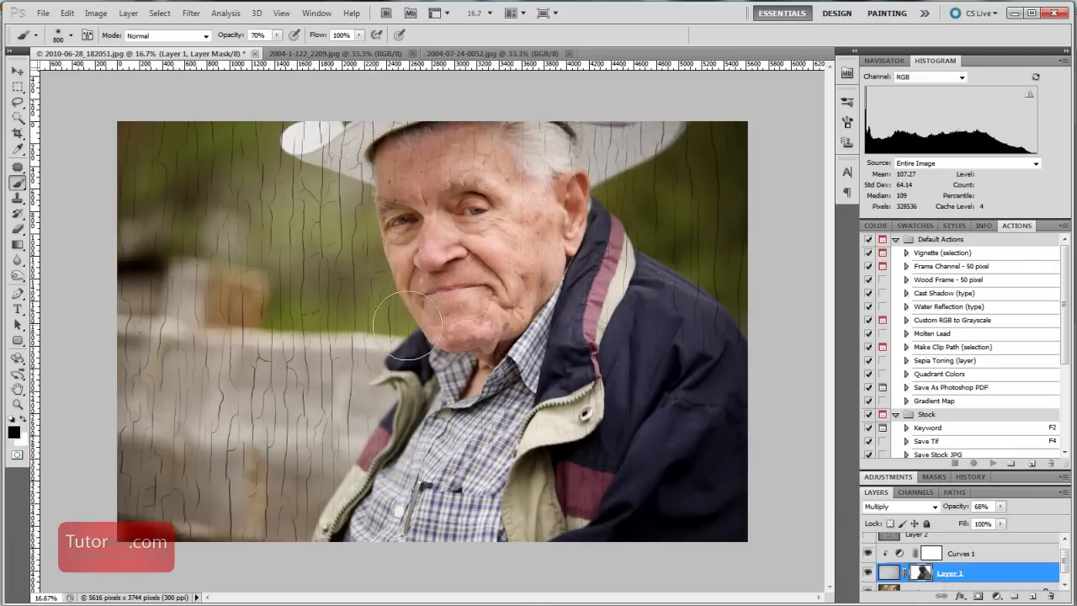
{"action": "mouse_move", "coordinate": [457, 135]}
{"action": "left_mouse_down"}
{"action": "mouse_move", "coordinate": [618, 158]}
{"action": "mouse_move", "coordinate": [339, 150]}
{"action": "mouse_move", "coordinate": [377, 138]}
{"action": "mouse_move", "coordinate": [282, 87]}
{"action": "left_mouse_up"}
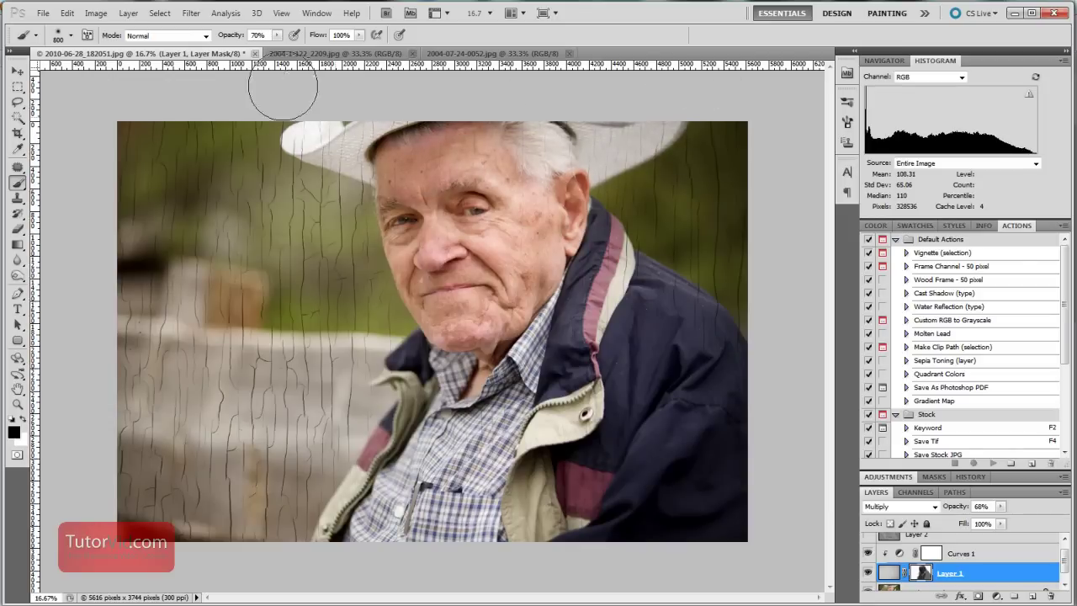
Lower the brush opacity to 35%, switch to white and paint some cracks back over the shirt and jacket on the Layer 1 mask
{"action": "left_click", "coordinate": [275, 35]}
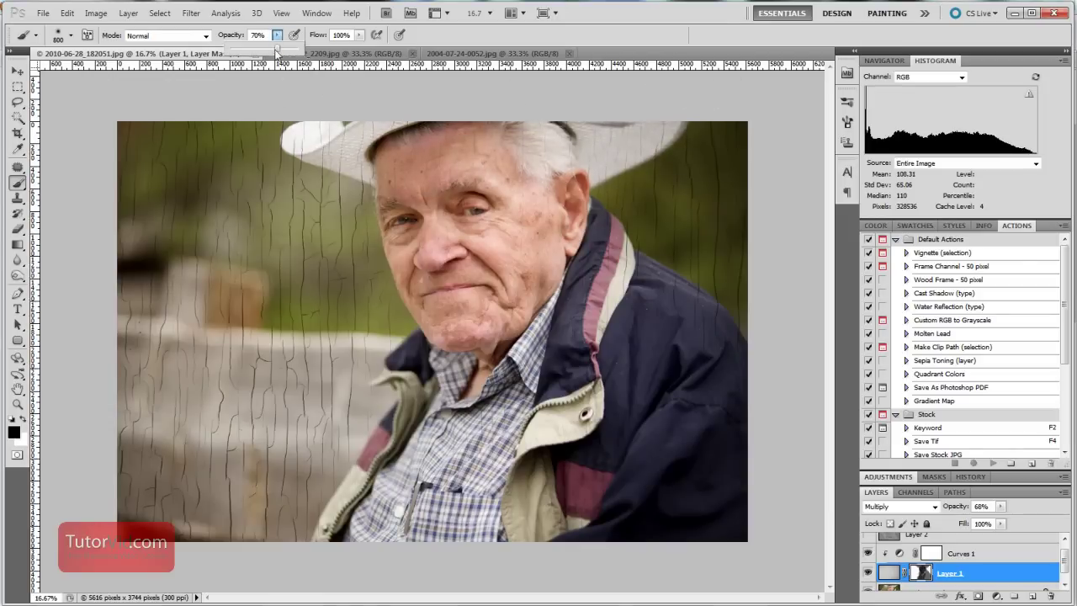
{"action": "left_click", "coordinate": [96, 366]}
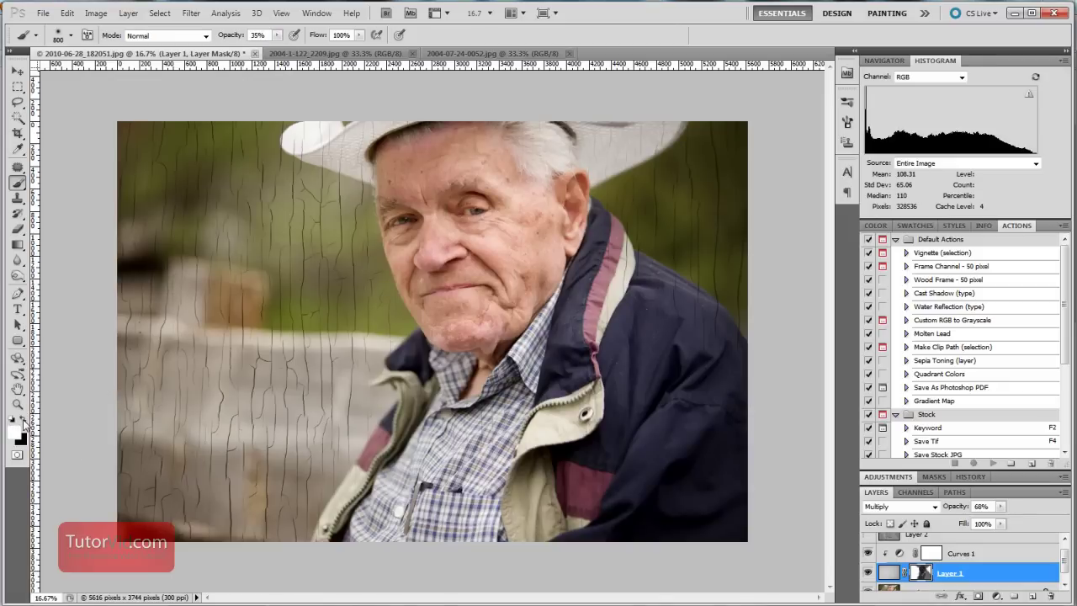
{"action": "mouse_move", "coordinate": [437, 429]}
{"action": "left_mouse_down"}
{"action": "mouse_move", "coordinate": [395, 504]}
{"action": "mouse_move", "coordinate": [505, 480]}
{"action": "mouse_move", "coordinate": [563, 358]}
{"action": "left_mouse_up"}
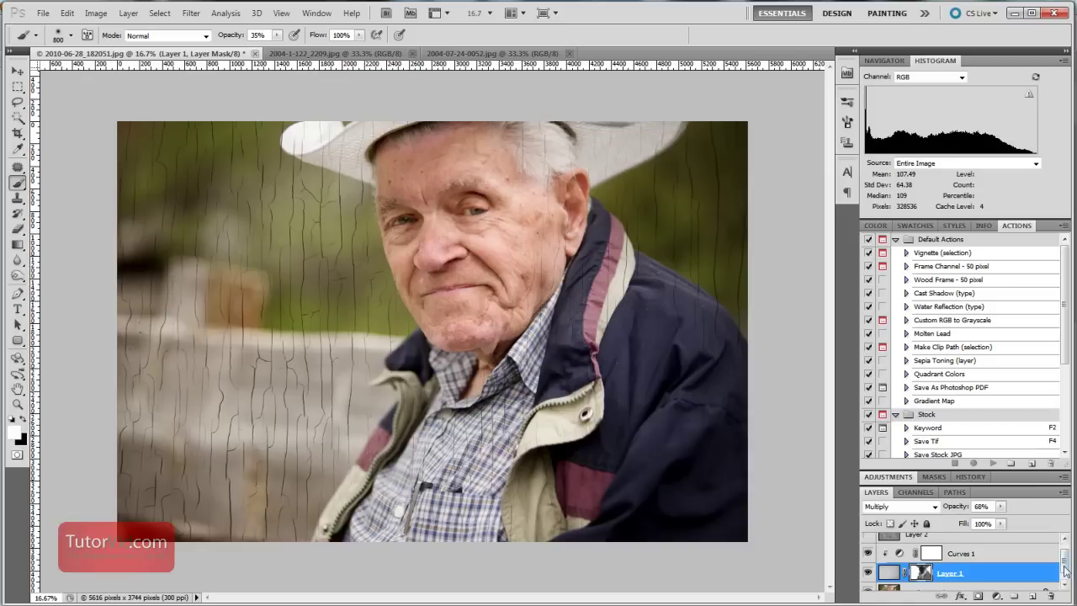
Show the stone texture on Layer 2 and set its blend mode to Multiply
{"action": "scroll", "coordinate": [1065, 571], "scroll_direction": "up", "scroll_amount": 1}
{"action": "left_click", "coordinate": [939, 545]}
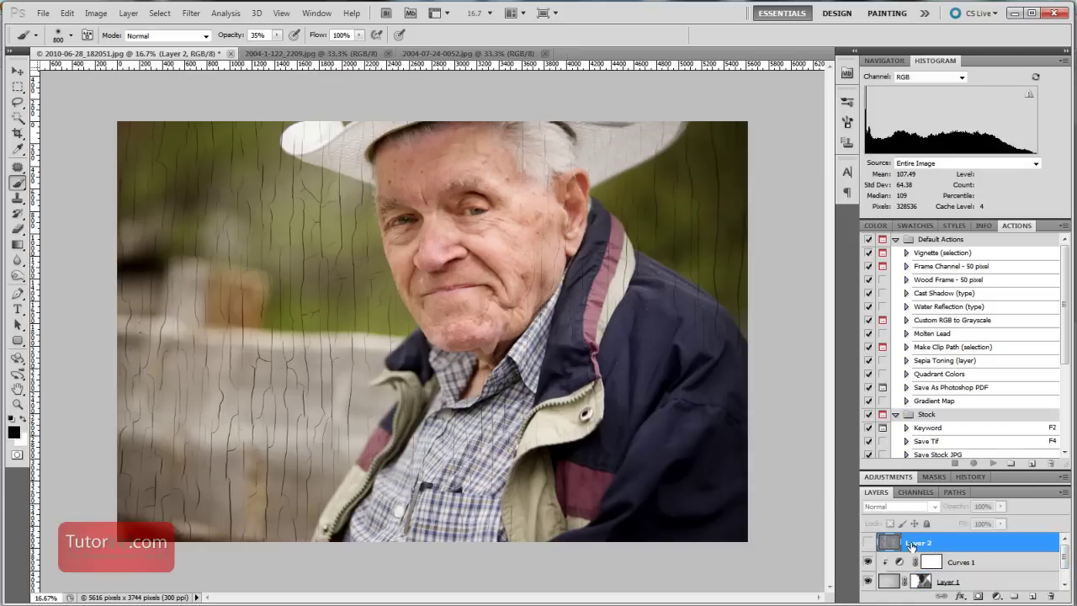
{"action": "left_click", "coordinate": [869, 542]}
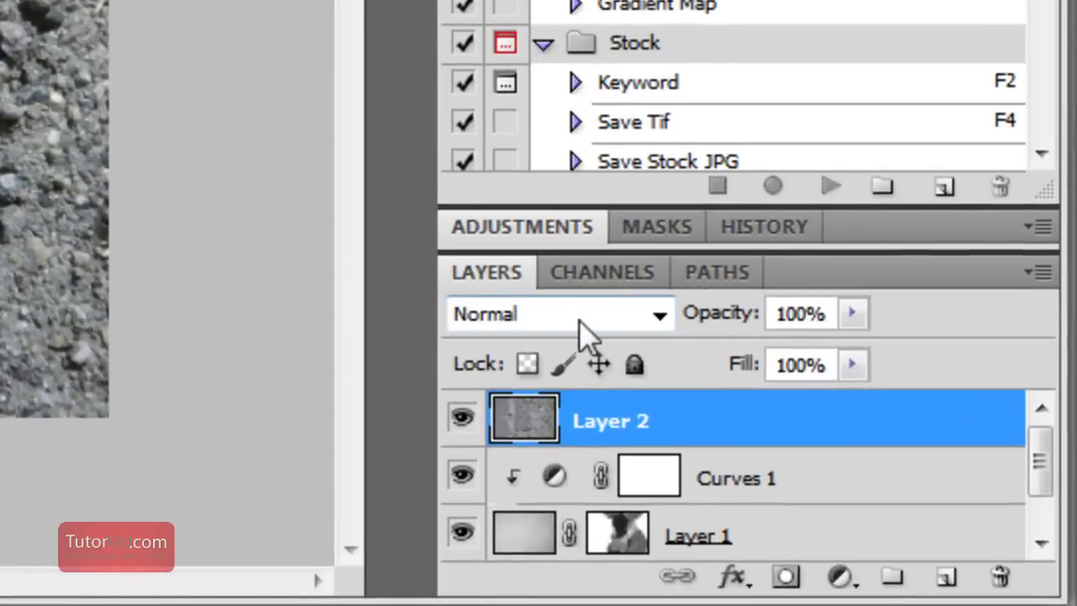
{"action": "left_click", "coordinate": [659, 318]}
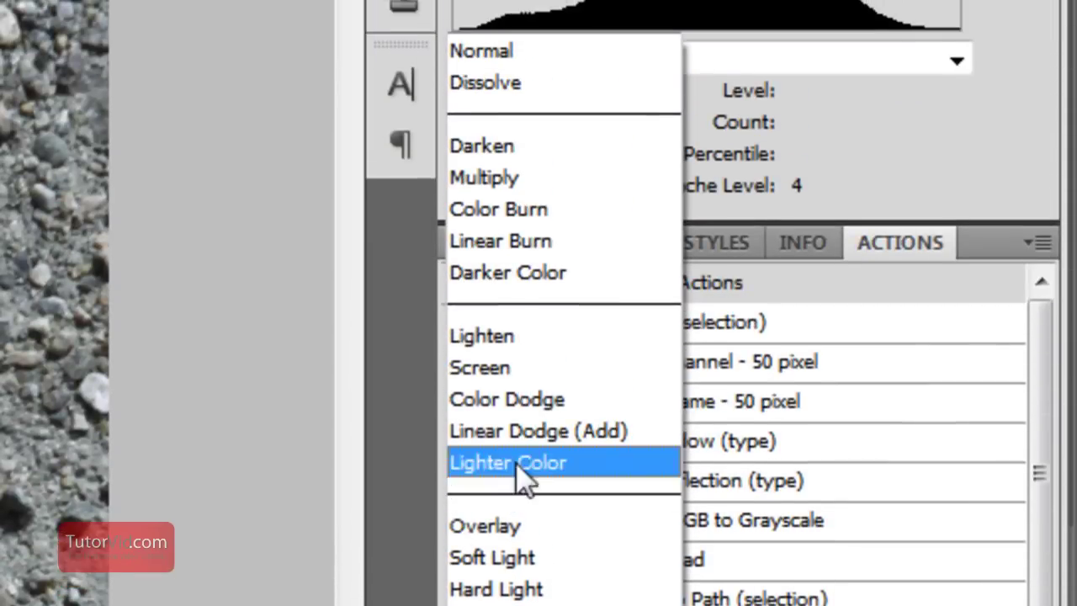
{"action": "left_click", "coordinate": [529, 178]}
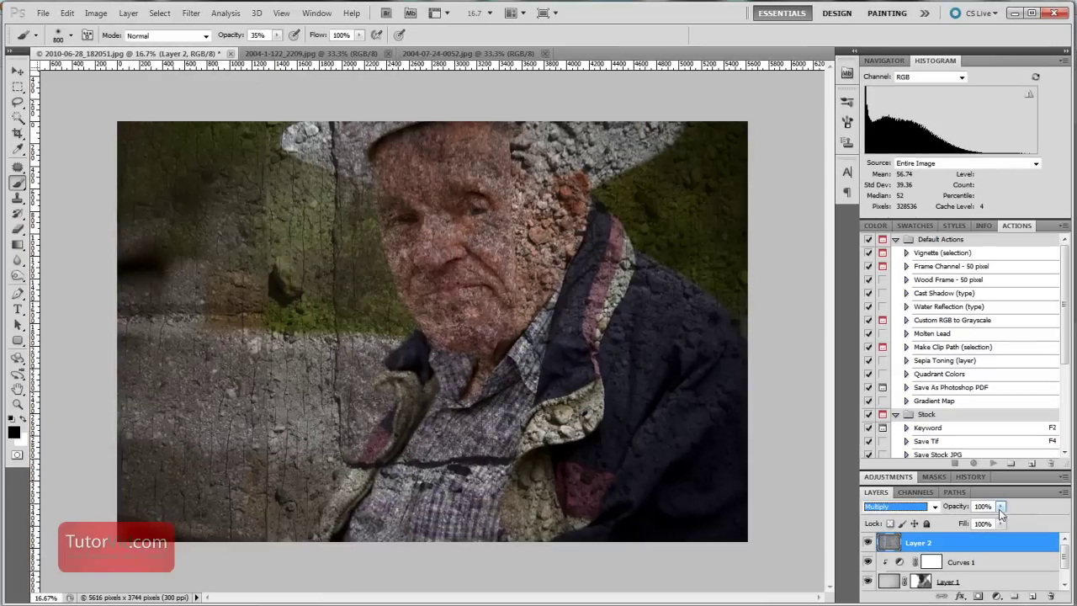
Lower the opacity of the stone-texture Layer 2 to 47%
{"action": "left_click_drag", "start_coordinate": [1001, 509], "coordinate": [1000, 519]}
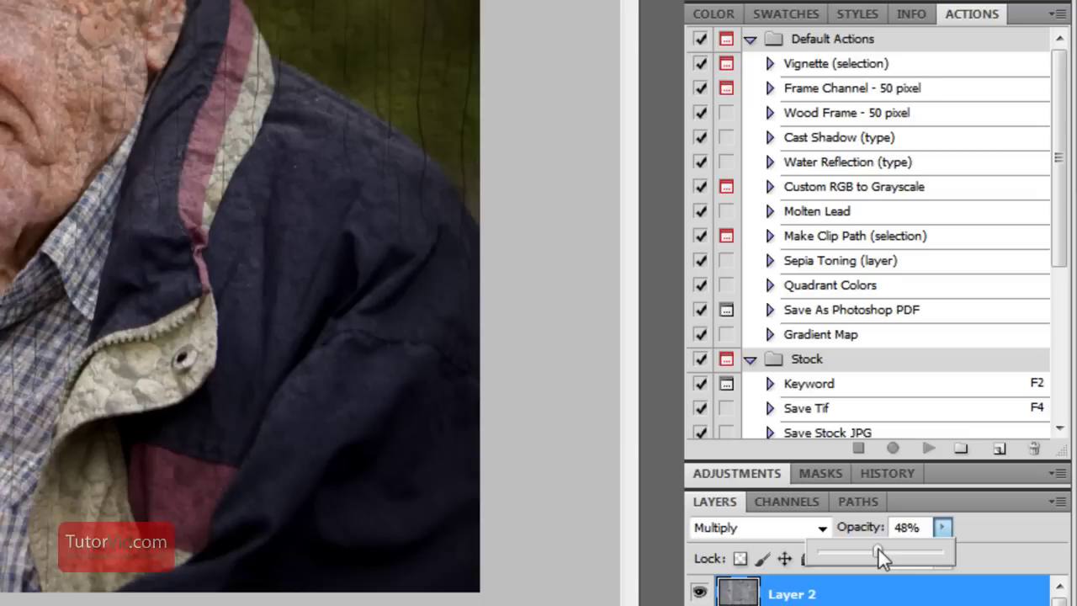
{"action": "left_click_drag", "start_coordinate": [877, 547], "coordinate": [896, 558]}
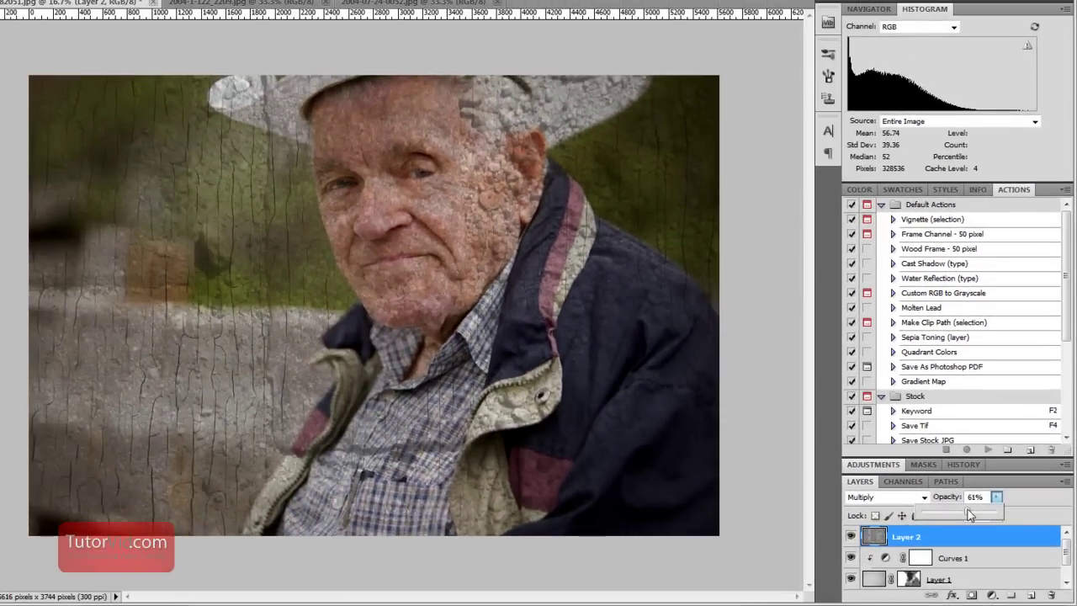
{"action": "left_click_drag", "start_coordinate": [970, 515], "coordinate": [957, 513]}
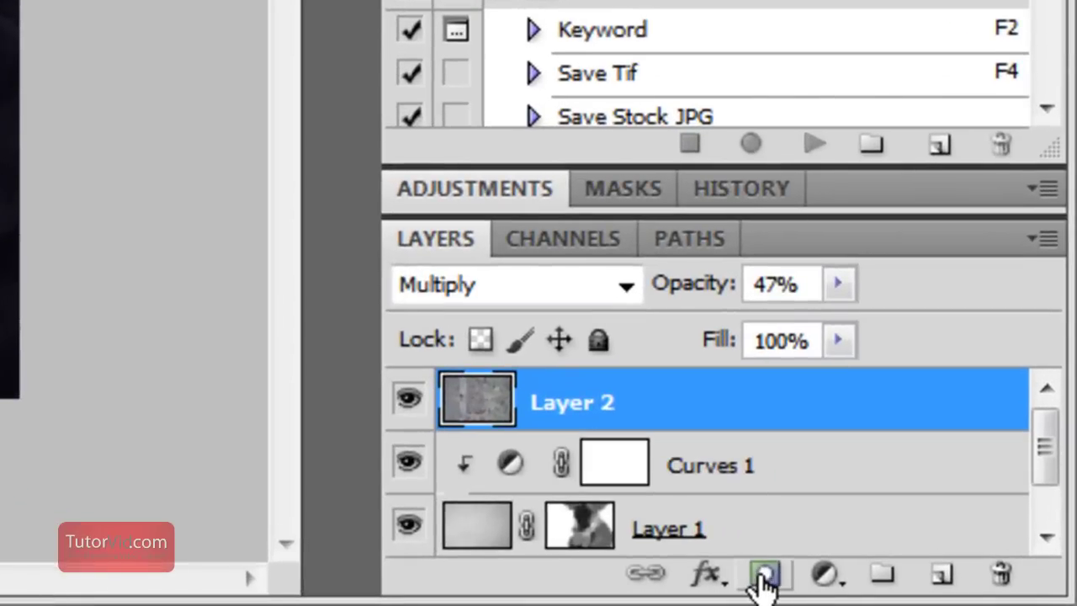
Add a layer mask to Layer 2 and paint black over the man's face and body to reduce the stone texture
{"action": "left_click", "coordinate": [766, 578]}
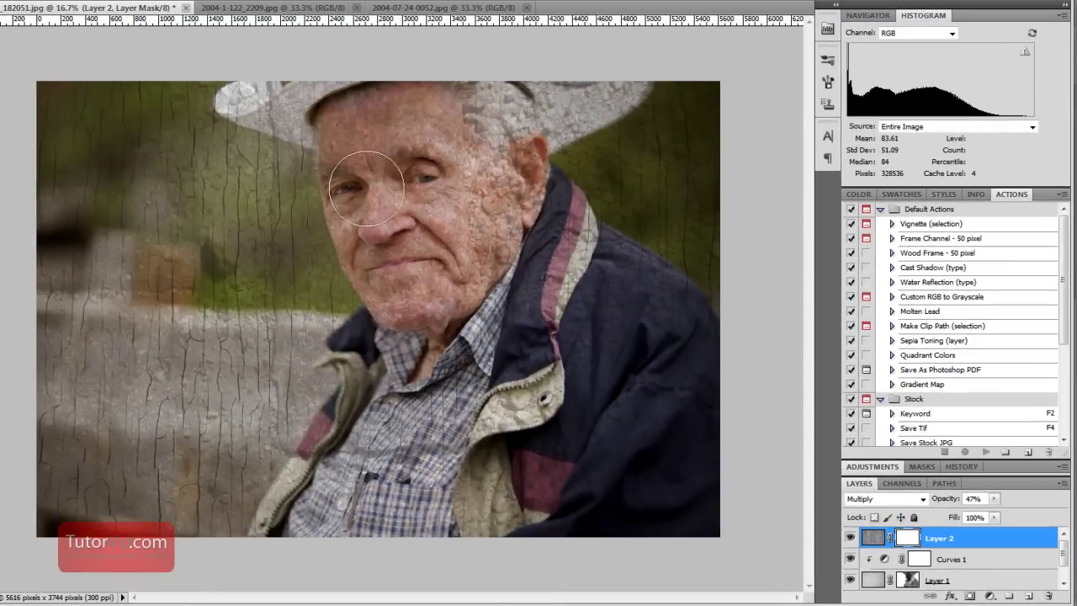
{"action": "mouse_move", "coordinate": [366, 190]}
{"action": "left_mouse_down"}
{"action": "mouse_move", "coordinate": [373, 90]}
{"action": "mouse_move", "coordinate": [380, 98]}
{"action": "mouse_move", "coordinate": [426, 83]}
{"action": "mouse_move", "coordinate": [449, 95]}
{"action": "mouse_move", "coordinate": [433, 95]}
{"action": "mouse_move", "coordinate": [355, 159]}
{"action": "mouse_move", "coordinate": [364, 208]}
{"action": "mouse_move", "coordinate": [343, 193]}
{"action": "mouse_move", "coordinate": [411, 163]}
{"action": "mouse_move", "coordinate": [477, 189]}
{"action": "mouse_move", "coordinate": [452, 229]}
{"action": "mouse_move", "coordinate": [381, 223]}
{"action": "mouse_move", "coordinate": [404, 300]}
{"action": "mouse_move", "coordinate": [392, 269]}
{"action": "mouse_move", "coordinate": [435, 300]}
{"action": "mouse_move", "coordinate": [490, 226]}
{"action": "mouse_move", "coordinate": [505, 145]}
{"action": "mouse_move", "coordinate": [485, 78]}
{"action": "mouse_move", "coordinate": [459, 89]}
{"action": "mouse_move", "coordinate": [459, 120]}
{"action": "mouse_move", "coordinate": [357, 77]}
{"action": "mouse_move", "coordinate": [484, 102]}
{"action": "mouse_move", "coordinate": [478, 89]}
{"action": "mouse_move", "coordinate": [406, 243]}
{"action": "left_mouse_up"}
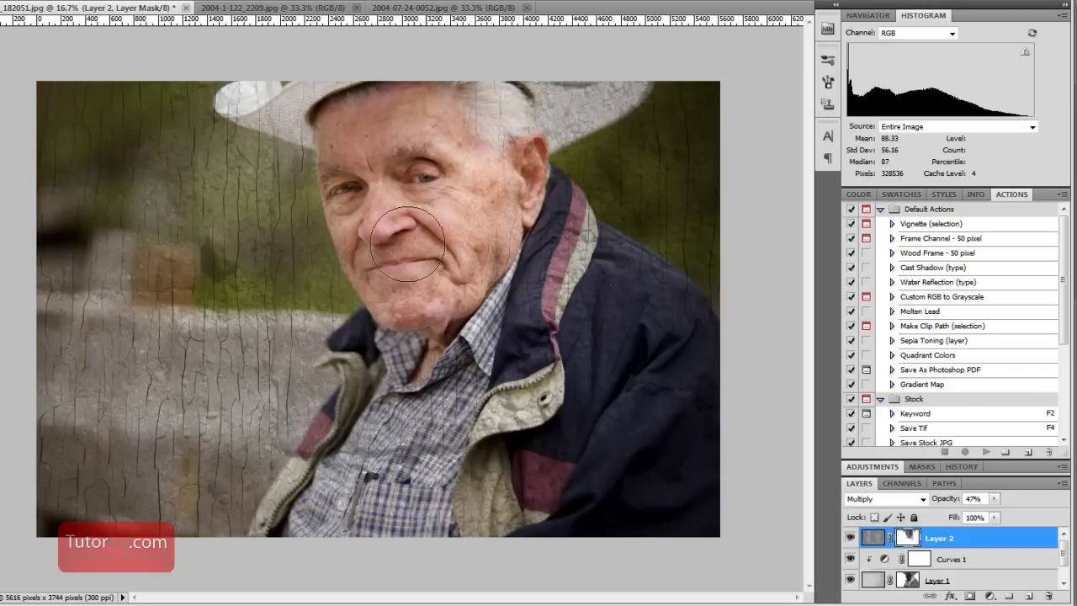
{"action": "mouse_move", "coordinate": [368, 172]}
{"action": "left_mouse_down"}
{"action": "mouse_move", "coordinate": [383, 383]}
{"action": "mouse_move", "coordinate": [406, 371]}
{"action": "mouse_move", "coordinate": [496, 434]}
{"action": "mouse_move", "coordinate": [582, 446]}
{"action": "mouse_move", "coordinate": [646, 337]}
{"action": "mouse_move", "coordinate": [525, 234]}
{"action": "mouse_move", "coordinate": [553, 221]}
{"action": "mouse_move", "coordinate": [553, 345]}
{"action": "mouse_move", "coordinate": [536, 395]}
{"action": "mouse_move", "coordinate": [583, 371]}
{"action": "mouse_move", "coordinate": [583, 311]}
{"action": "mouse_move", "coordinate": [502, 173]}
{"action": "mouse_move", "coordinate": [470, 173]}
{"action": "mouse_move", "coordinate": [483, 169]}
{"action": "mouse_move", "coordinate": [477, 145]}
{"action": "mouse_move", "coordinate": [467, 153]}
{"action": "mouse_move", "coordinate": [463, 42]}
{"action": "left_mouse_up"}
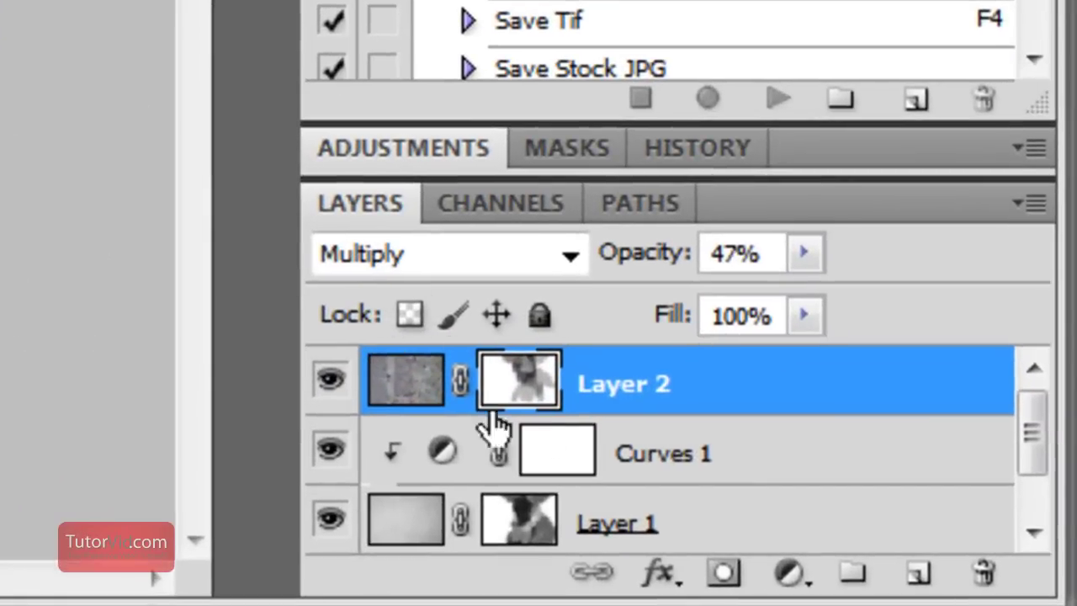
Add a Curves adjustment above Layer 2, raising the highlights, moving the black point to input 10 and adding a shadow point at input 58, output 55
{"action": "left_click", "coordinate": [789, 573]}
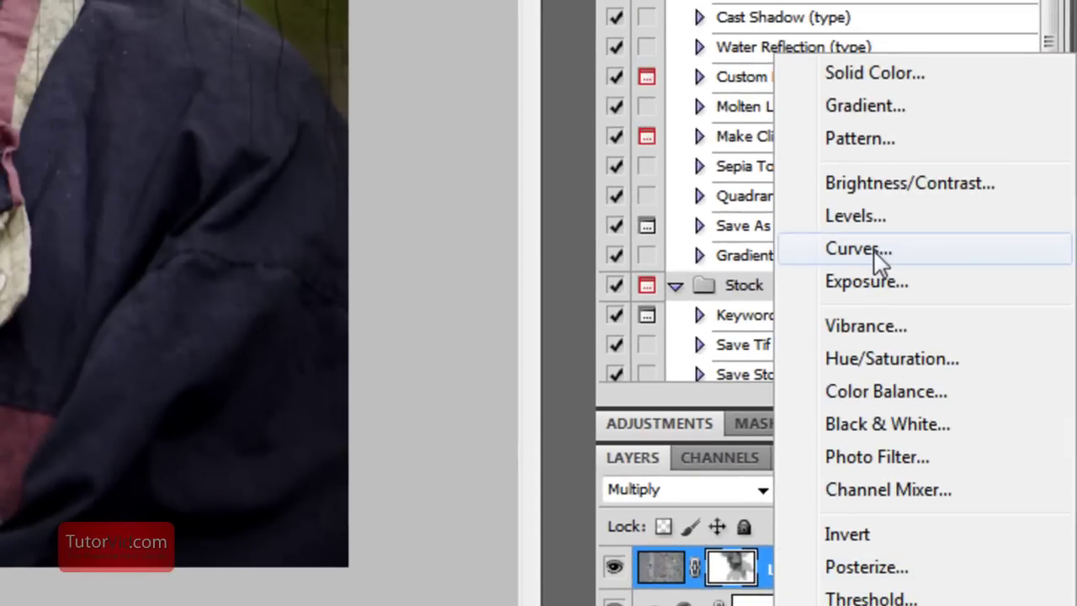
{"action": "left_click", "coordinate": [874, 251]}
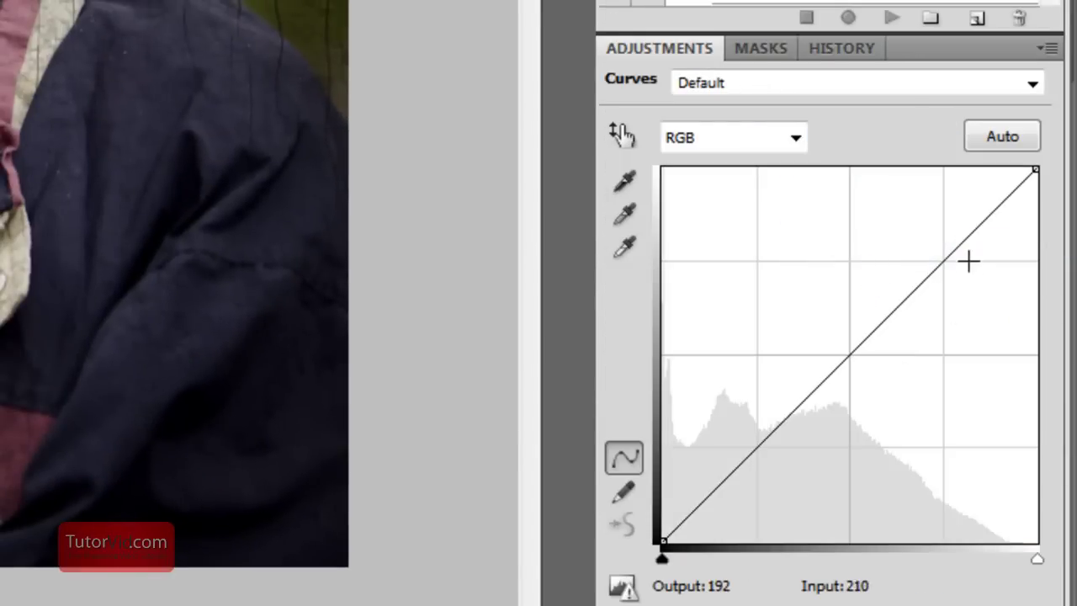
{"action": "left_click_drag", "start_coordinate": [945, 260], "coordinate": [938, 255]}
{"action": "left_click_drag", "start_coordinate": [984, 376], "coordinate": [978, 375]}
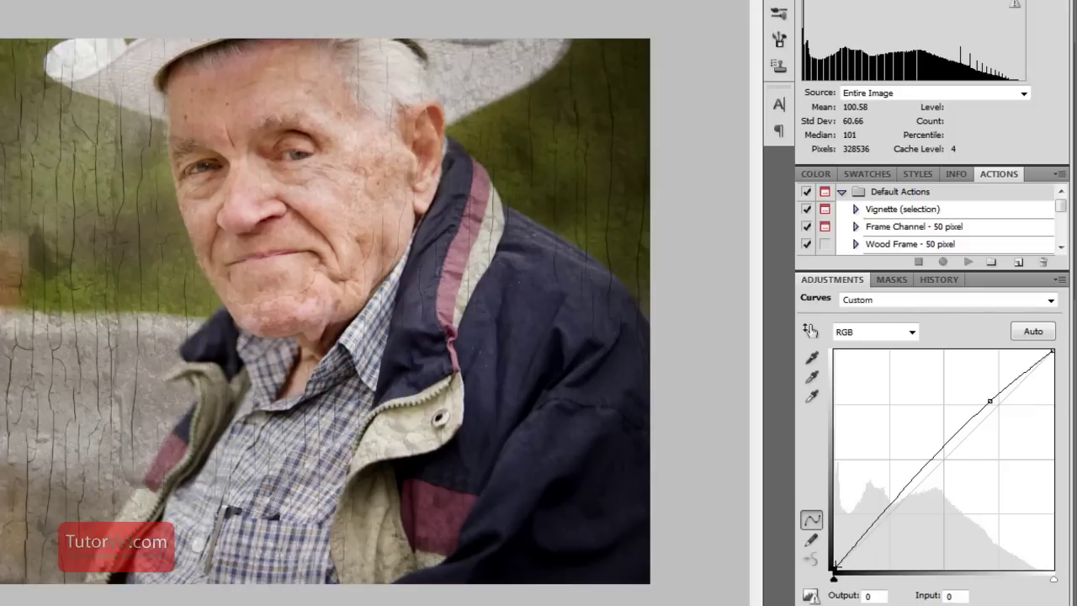
{"action": "left_click_drag", "start_coordinate": [834, 568], "coordinate": [842, 568]}
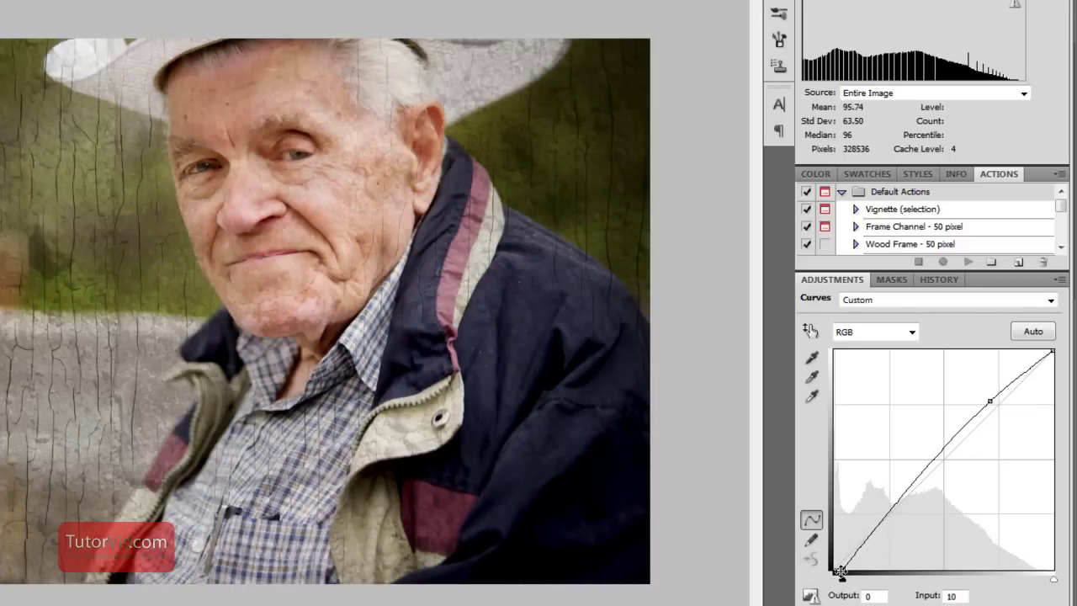
{"action": "left_click", "coordinate": [880, 521]}
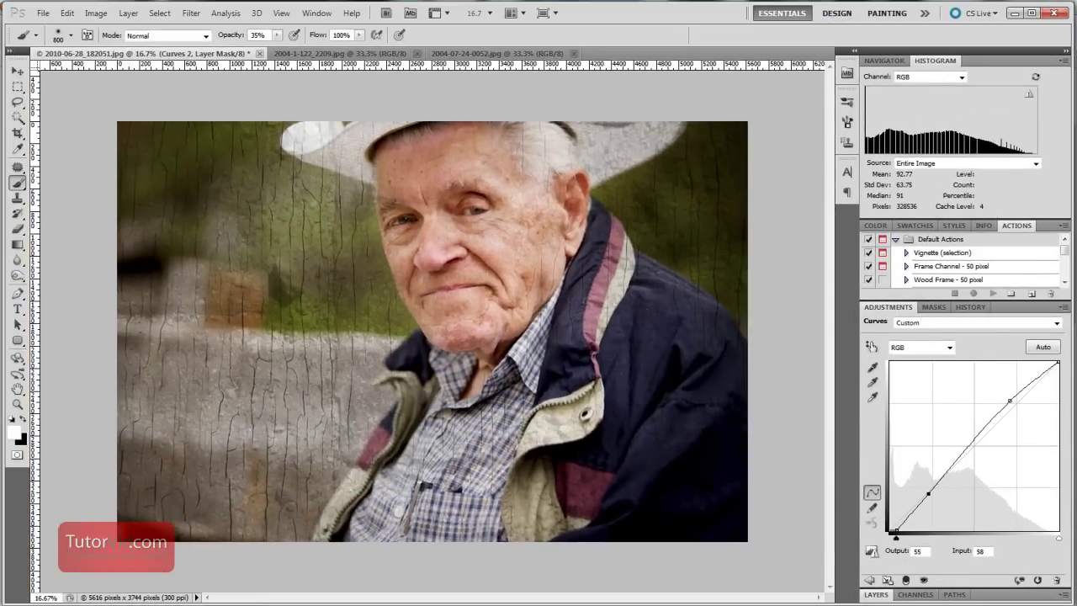
{"action": "left_click", "coordinate": [876, 595]}
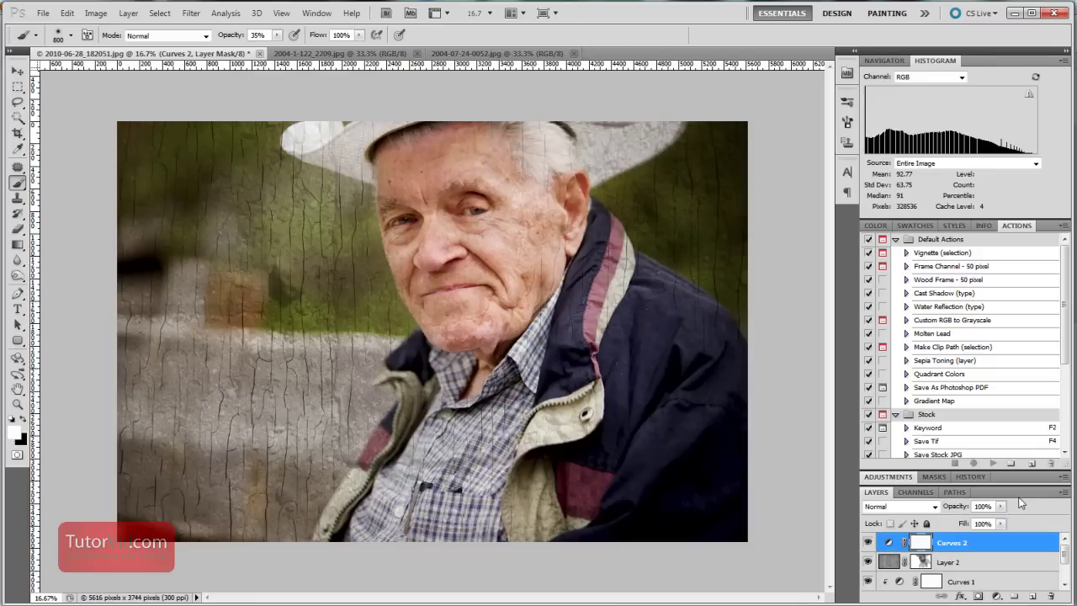